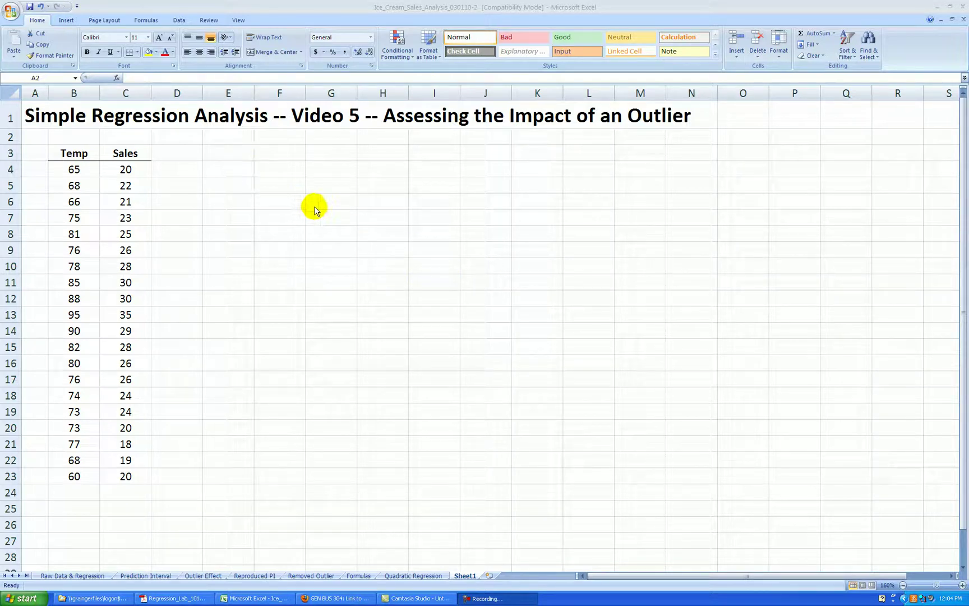
Start a Regression with Sales C3:C23 as the Y range and Temp B3:B23 as X.
{"action": "left_click", "coordinate": [179, 22]}
{"action": "left_click", "coordinate": [618, 35]}
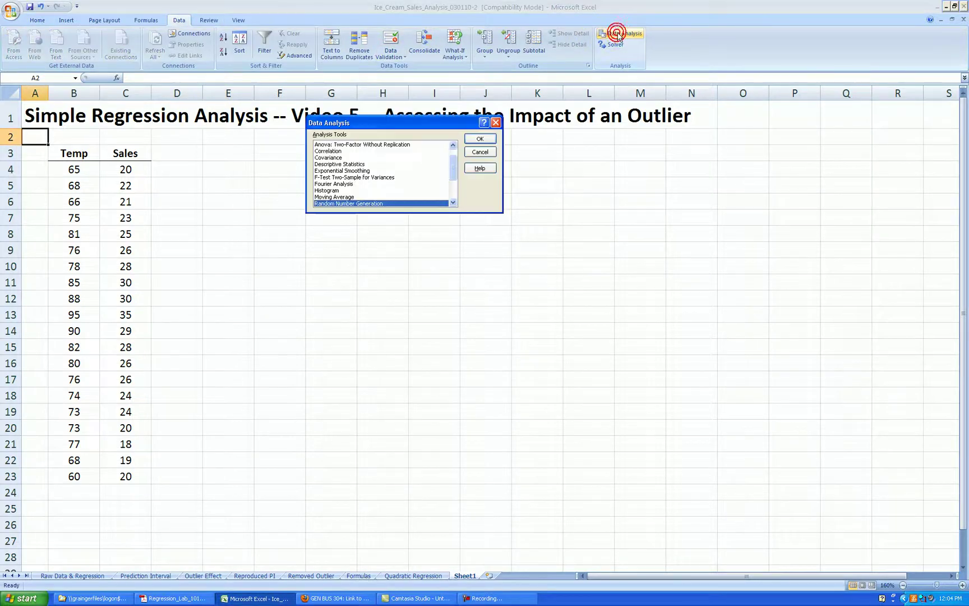
{"action": "left_click", "coordinate": [454, 193]}
{"action": "left_click", "coordinate": [339, 170]}
{"action": "left_click", "coordinate": [480, 140]}
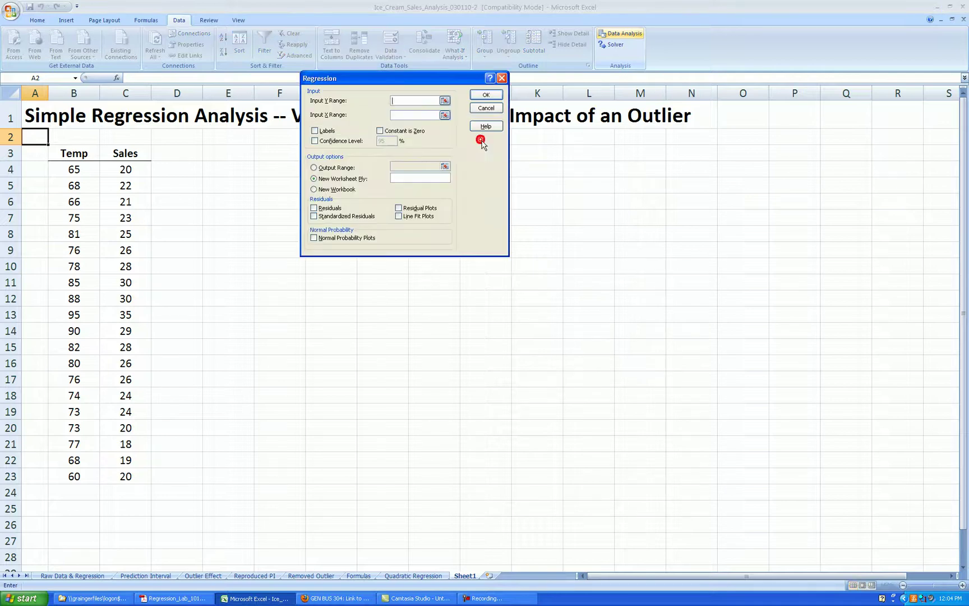
{"action": "left_click_drag", "start_coordinate": [135, 154], "coordinate": [127, 476]}
{"action": "left_click", "coordinate": [410, 115]}
{"action": "left_click_drag", "start_coordinate": [72, 152], "coordinate": [74, 476]}
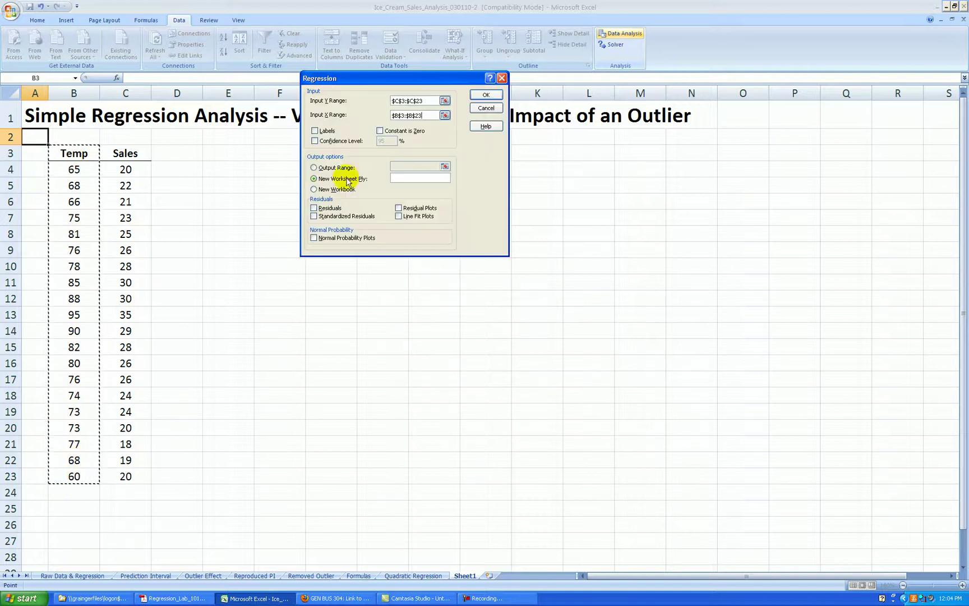
Enable labels and standardized residuals, output at E3, and run the regression.
{"action": "left_click", "coordinate": [315, 130]}
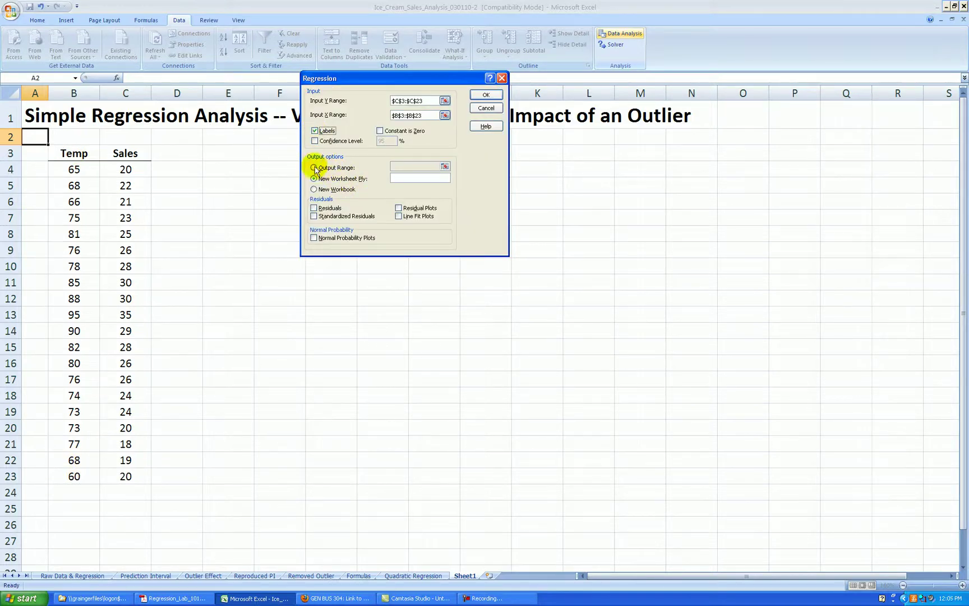
{"action": "left_click", "coordinate": [314, 168]}
{"action": "left_click", "coordinate": [412, 166]}
{"action": "left_click", "coordinate": [237, 151]}
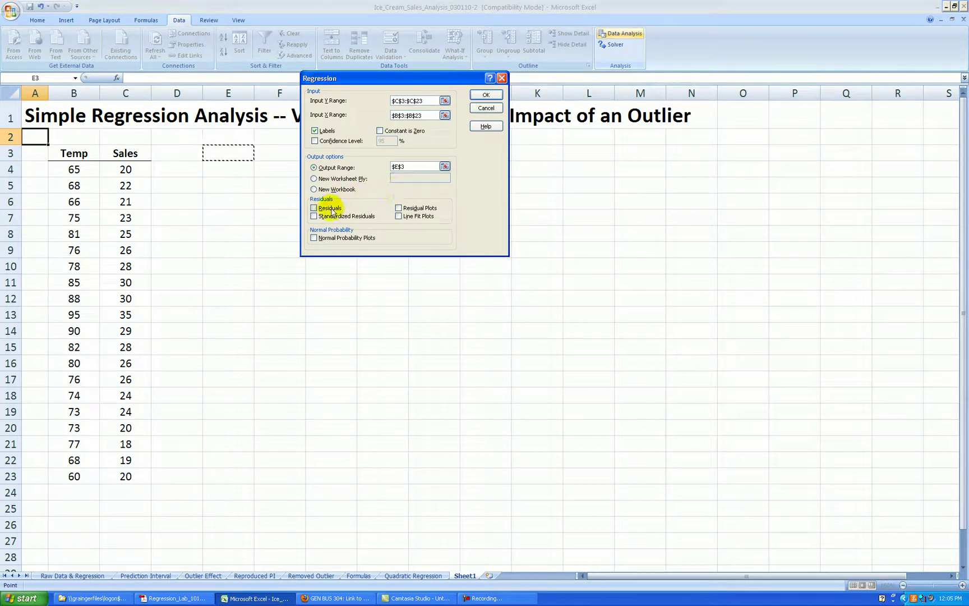
{"action": "left_click", "coordinate": [314, 217]}
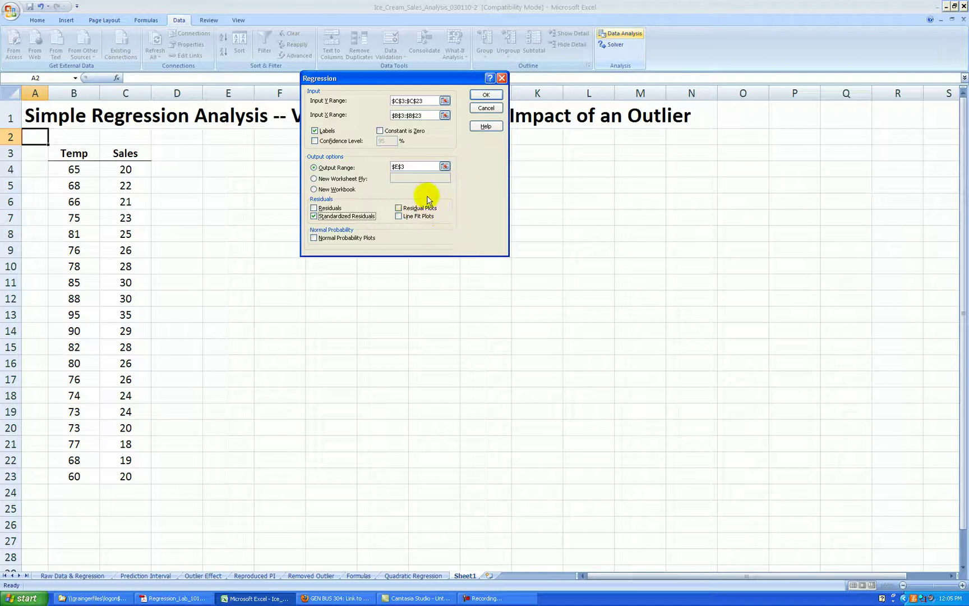
{"action": "left_click", "coordinate": [486, 95]}
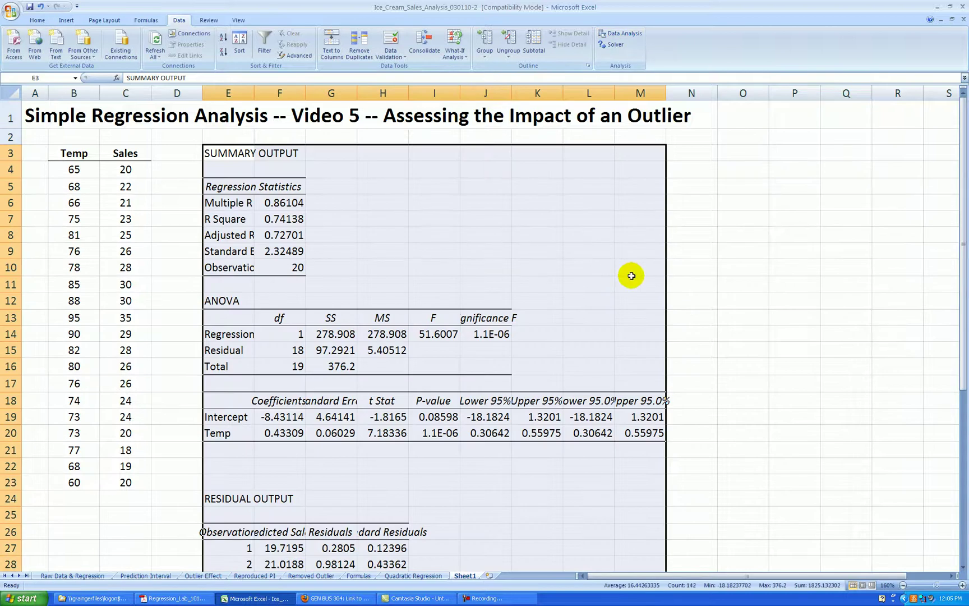
Copy the formatted regression tables from the Prediction Interval sheet and paste them at Sheet1 E5.
{"action": "left_click", "coordinate": [668, 294]}
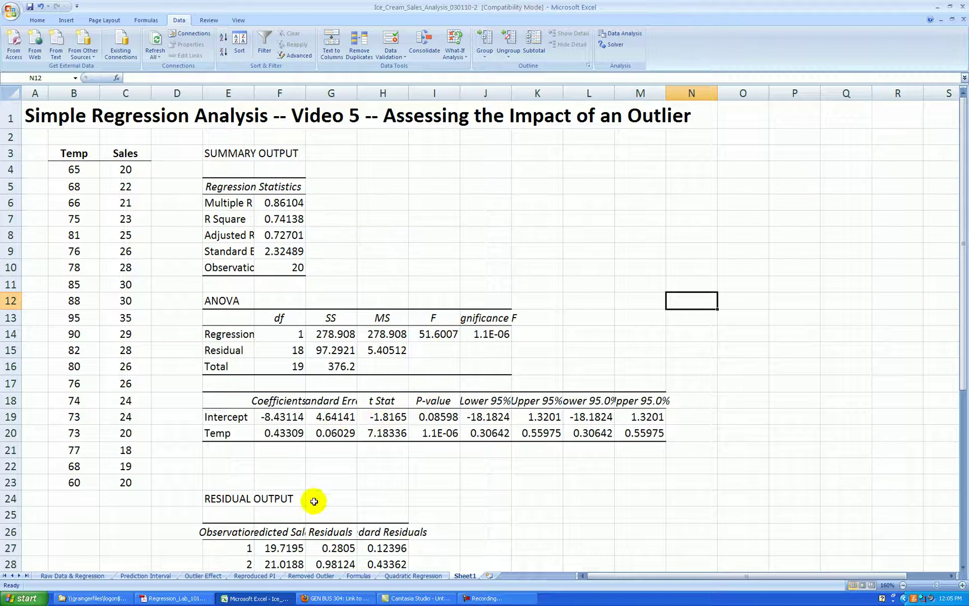
{"action": "left_click", "coordinate": [92, 577]}
{"action": "left_click", "coordinate": [164, 577]}
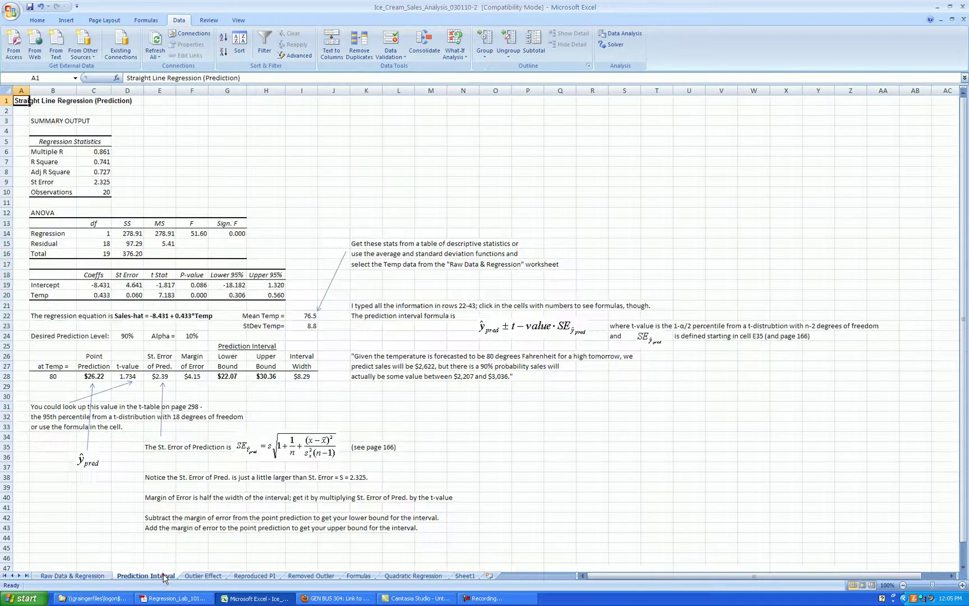
{"action": "left_click_drag", "start_coordinate": [39, 141], "coordinate": [273, 295]}
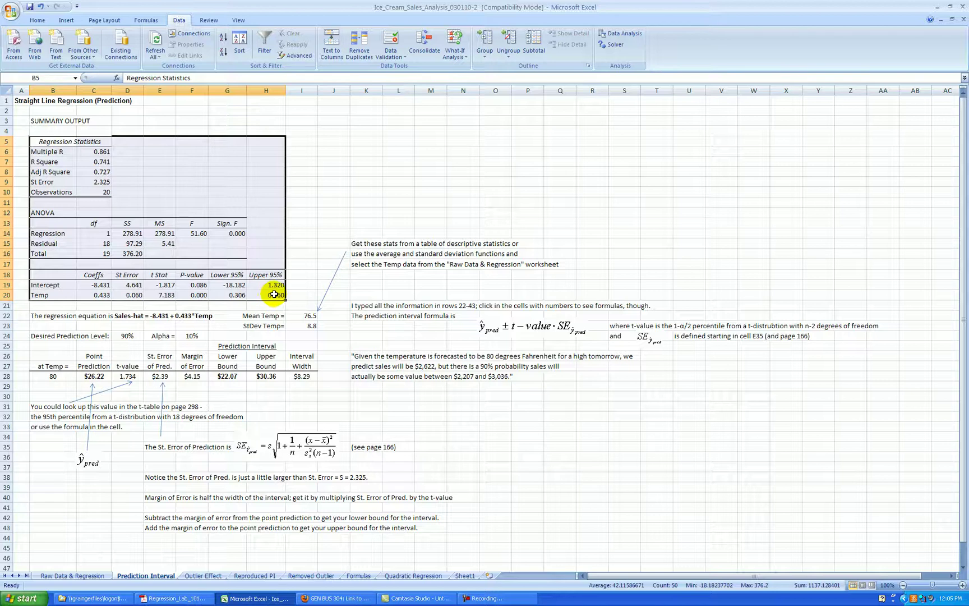
{"action": "left_click_drag", "start_coordinate": [42, 142], "coordinate": [300, 320]}
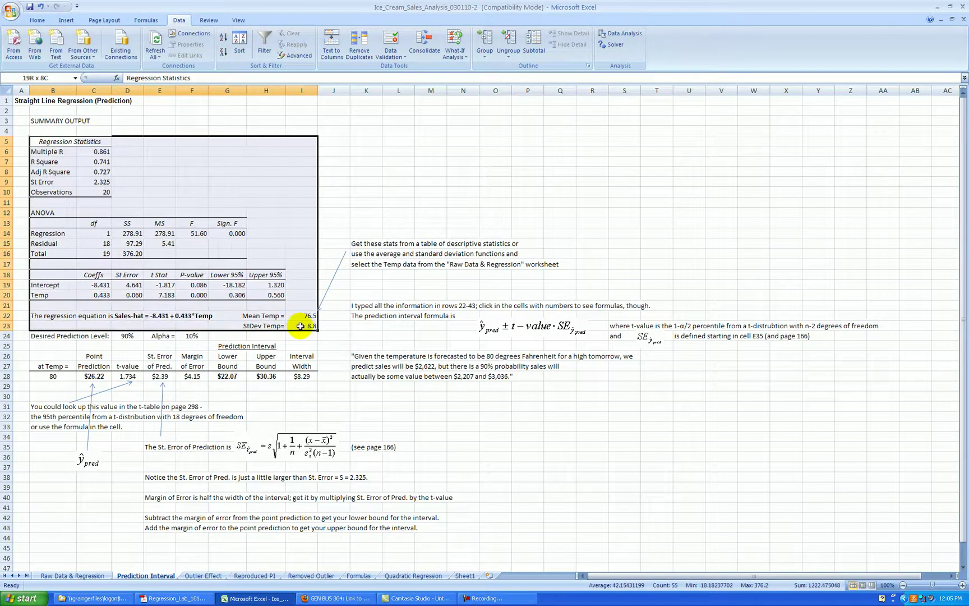
{"action": "key", "text": "ctrl+c"}
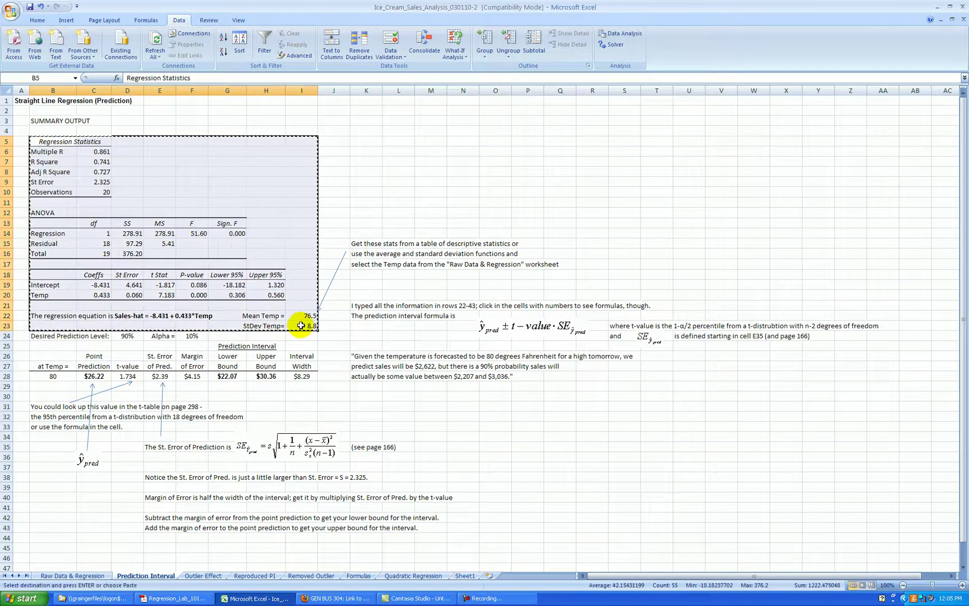
{"action": "left_click", "coordinate": [465, 575]}
{"action": "left_click", "coordinate": [231, 184]}
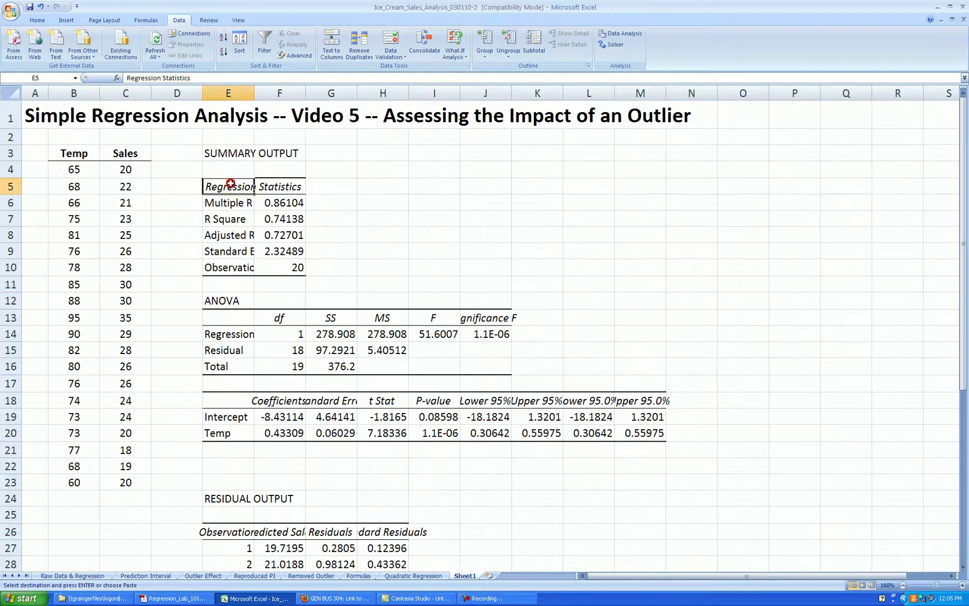
{"action": "key", "text": "ctrl+v"}
Clear the leftover Upper 95.0% values and Mean/StDev Temp cells, and widen column E.
{"action": "left_click", "coordinate": [656, 297]}
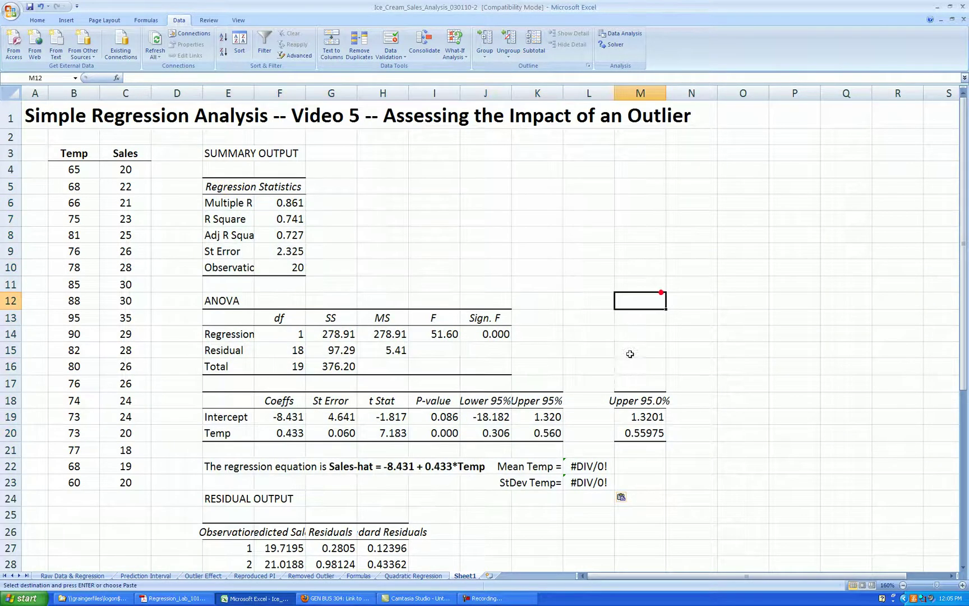
{"action": "left_click", "coordinate": [638, 333]}
{"action": "left_click_drag", "start_coordinate": [663, 347], "coordinate": [670, 444]}
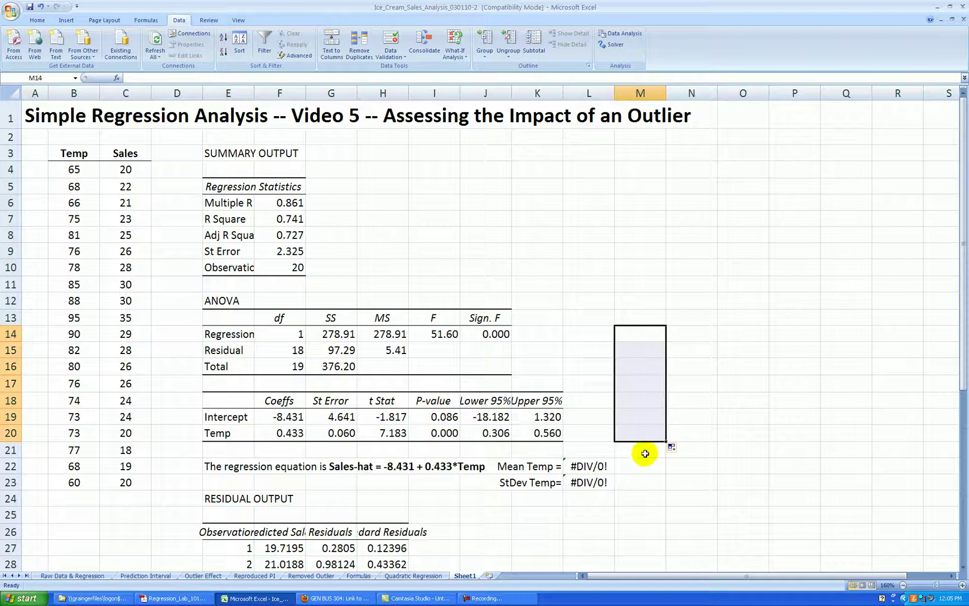
{"action": "left_click_drag", "start_coordinate": [531, 461], "coordinate": [587, 481]}
{"action": "key", "text": "Delete"}
{"action": "left_click", "coordinate": [654, 433]}
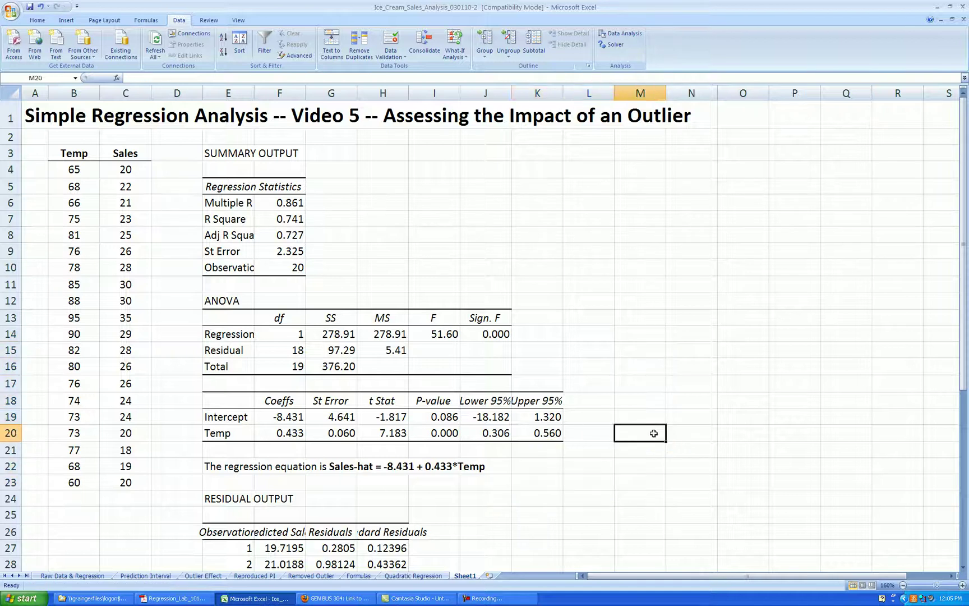
{"action": "left_click_drag", "start_coordinate": [254, 93], "coordinate": [272, 92]}
Autofit columns G through K to their contents.
{"action": "left_click", "coordinate": [361, 154]}
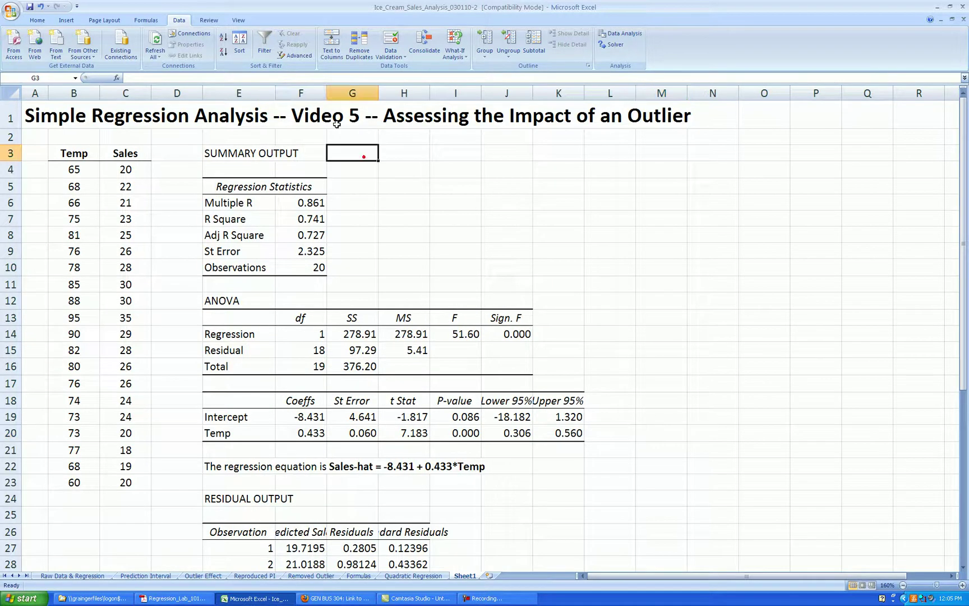
{"action": "left_click_drag", "start_coordinate": [350, 92], "coordinate": [589, 91]}
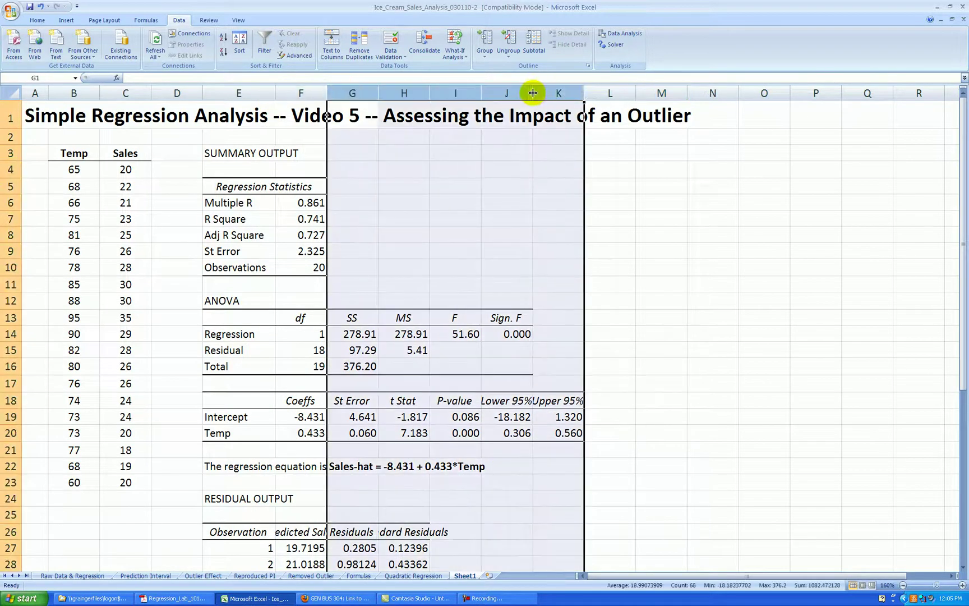
{"action": "double_click", "coordinate": [533, 92]}
{"action": "left_click", "coordinate": [627, 231]}
{"action": "scroll", "coordinate": [717, 275], "scroll_direction": "down", "scroll_amount": 4}
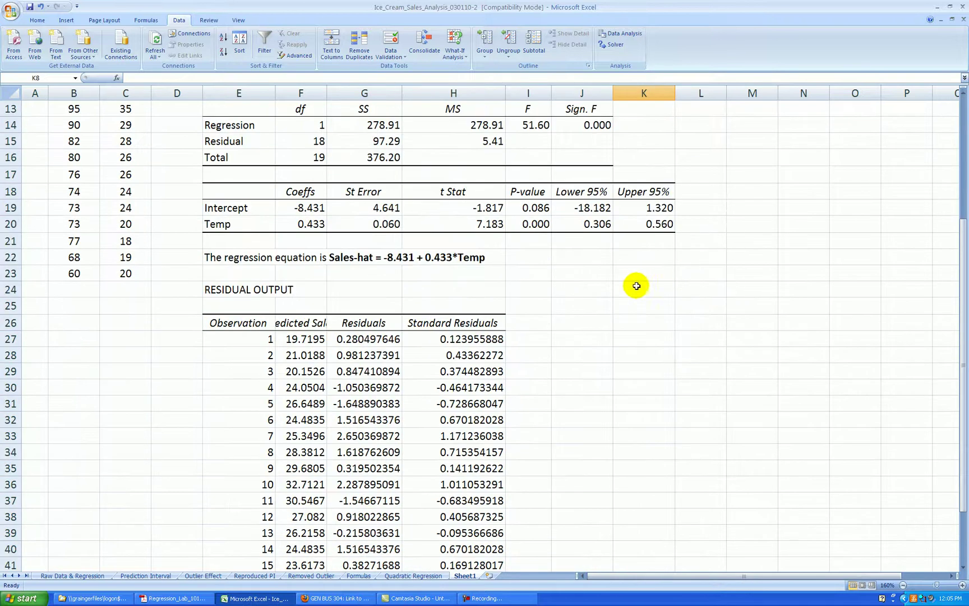
{"action": "scroll", "coordinate": [617, 269], "scroll_direction": "down", "scroll_amount": 2}
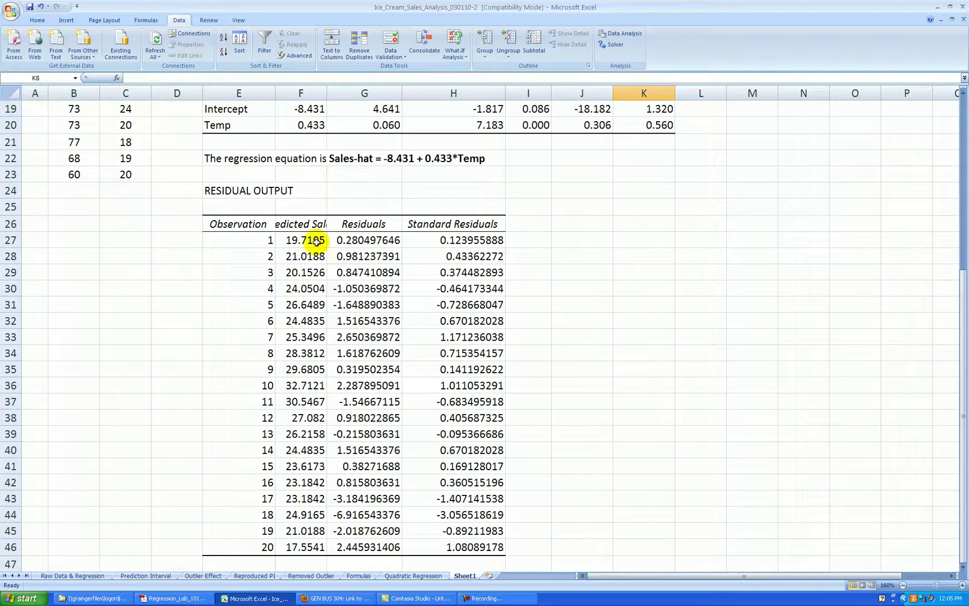
Shorten the F26 heading to 'Pred Sales' and select the residual values F27:H46.
{"action": "left_click", "coordinate": [308, 223]}
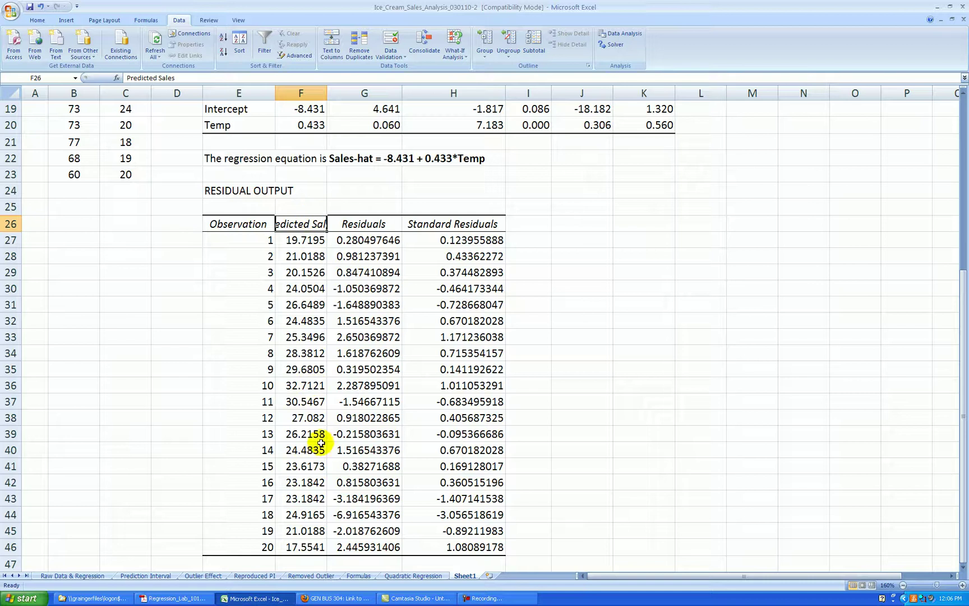
{"action": "left_click", "coordinate": [154, 78]}
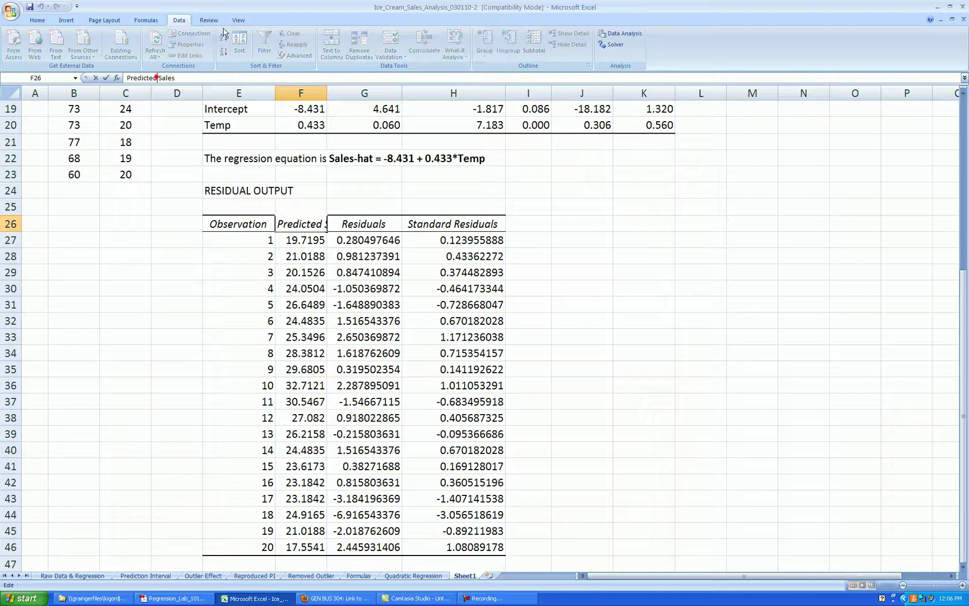
{"action": "key", "text": "BackSpace"}
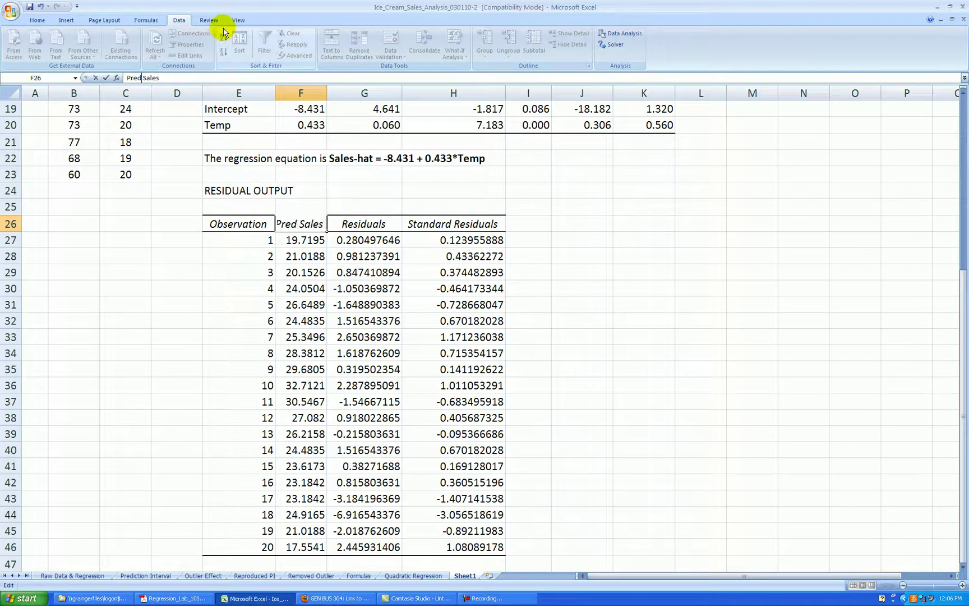
{"action": "key", "text": "Return"}
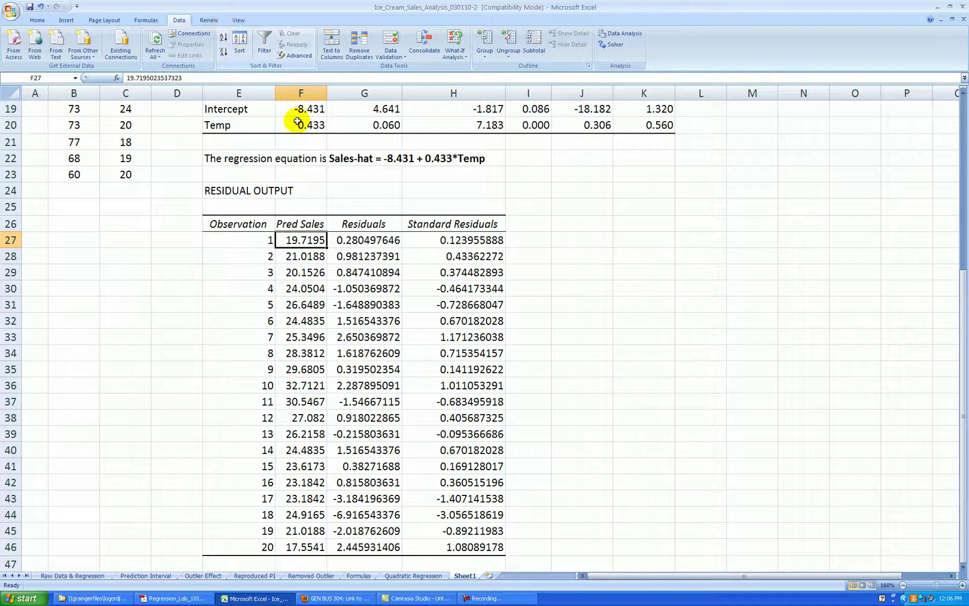
{"action": "left_click", "coordinate": [375, 227]}
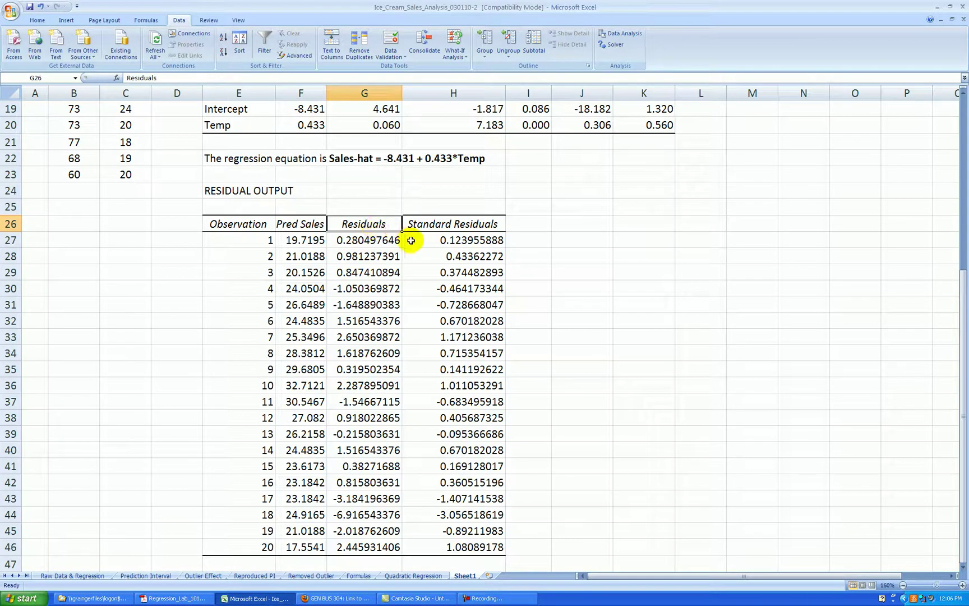
{"action": "left_click", "coordinate": [440, 226]}
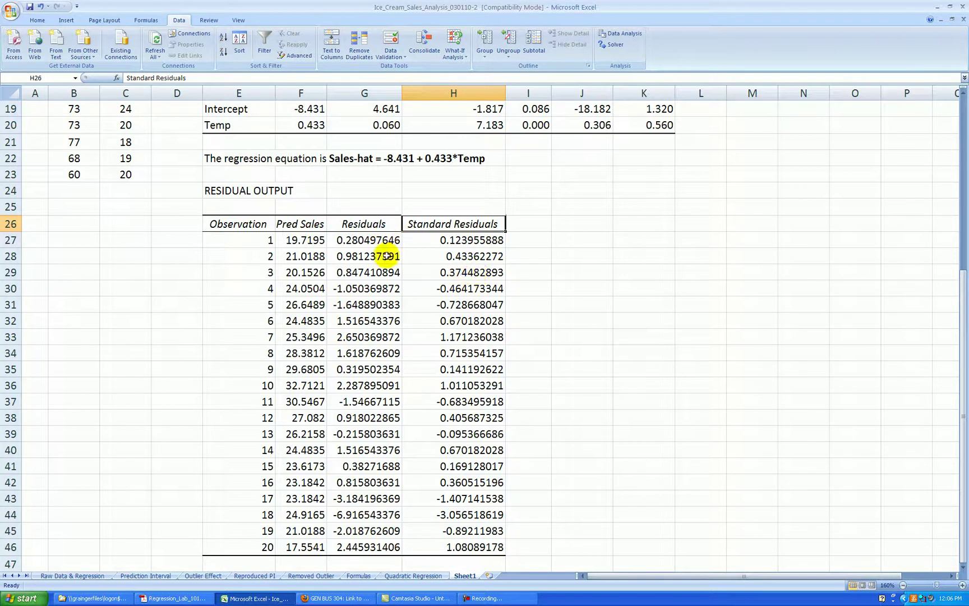
{"action": "left_click_drag", "start_coordinate": [305, 241], "coordinate": [468, 539]}
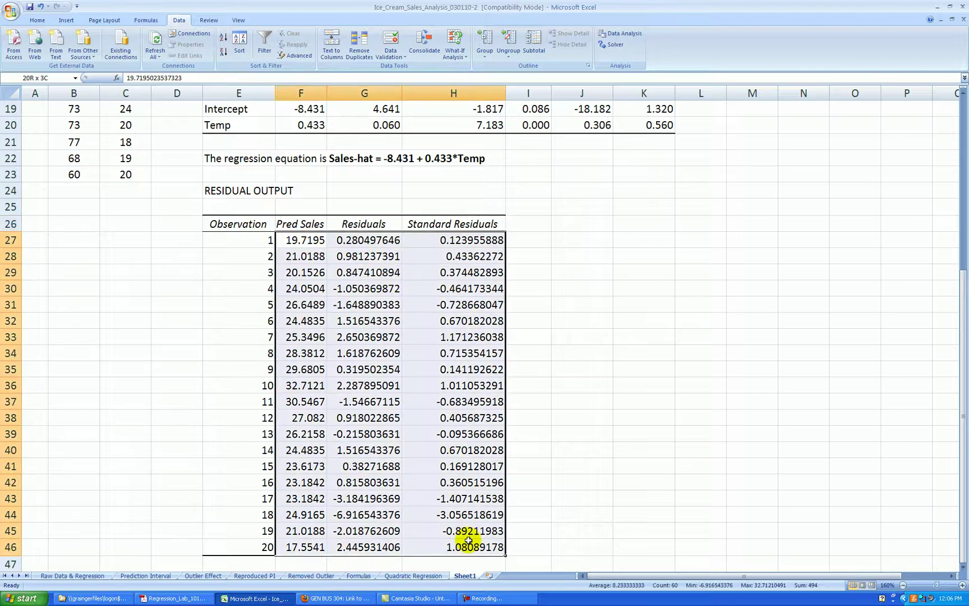
Round the residual output to two decimals and autofit columns F through J.
{"action": "left_click", "coordinate": [34, 21]}
{"action": "left_click", "coordinate": [369, 52]}
{"action": "left_click", "coordinate": [369, 52]}
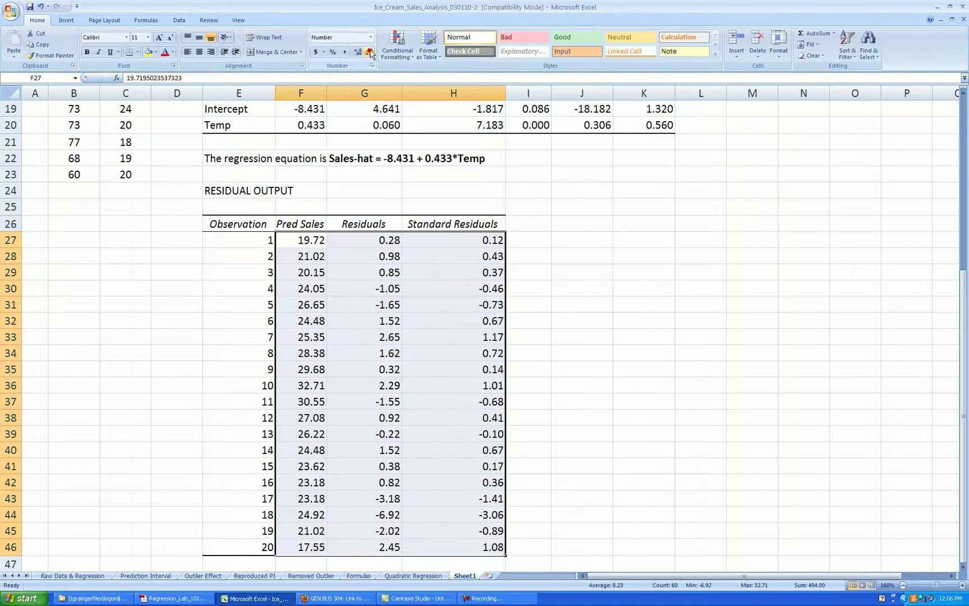
{"action": "left_click", "coordinate": [578, 265]}
{"action": "scroll", "coordinate": [560, 247], "scroll_direction": "up", "scroll_amount": 6}
{"action": "left_click_drag", "start_coordinate": [318, 93], "coordinate": [552, 92]}
{"action": "double_click", "coordinate": [552, 91]}
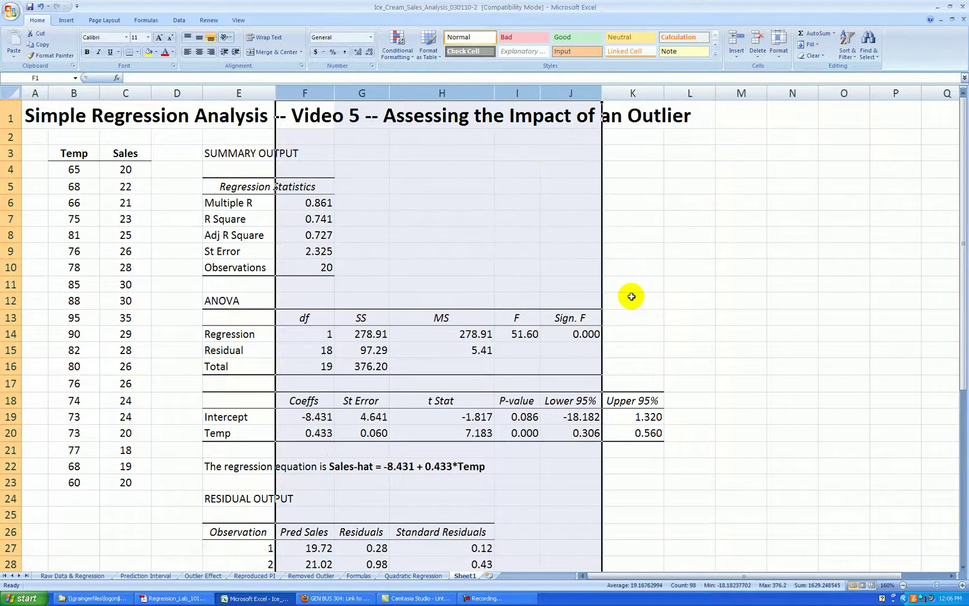
Shorten the Standard Residuals header to 'St Resids' and narrow column H to fit.
{"action": "left_click", "coordinate": [467, 535]}
{"action": "left_click", "coordinate": [155, 78]}
{"action": "key", "text": "BackSpace"}
{"action": "key", "text": "BackSpace"}
{"action": "key", "text": "BackSpace"}
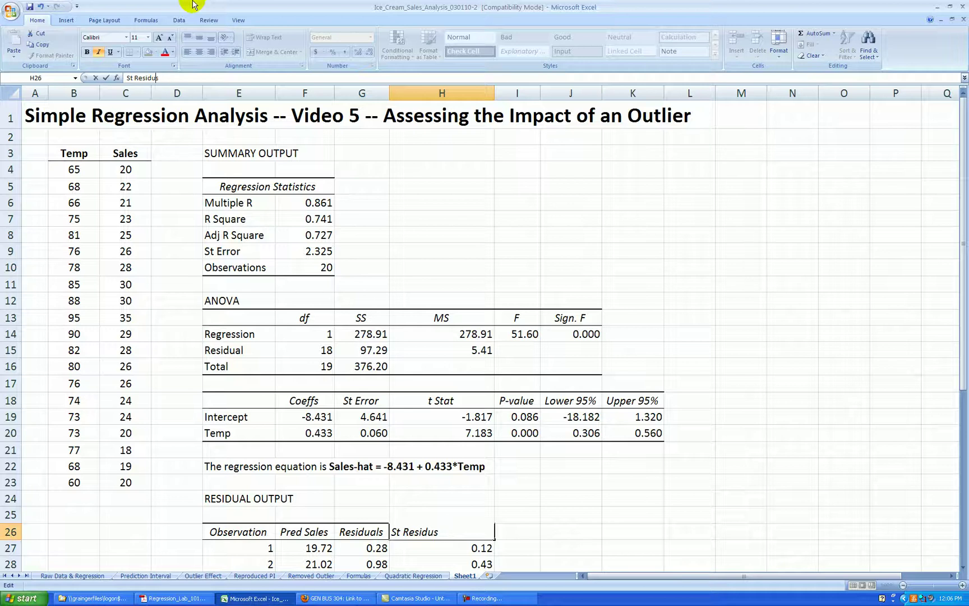
{"action": "key", "text": "Return"}
{"action": "left_click_drag", "start_coordinate": [495, 93], "coordinate": [441, 94]}
{"action": "left_click", "coordinate": [645, 271]}
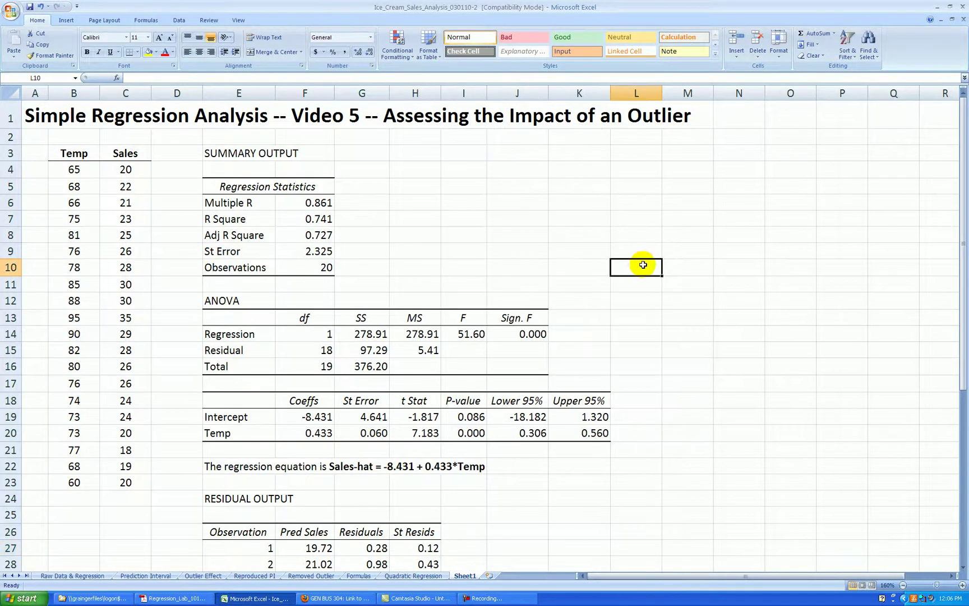
{"action": "scroll", "coordinate": [641, 261], "scroll_direction": "down", "scroll_amount": 6}
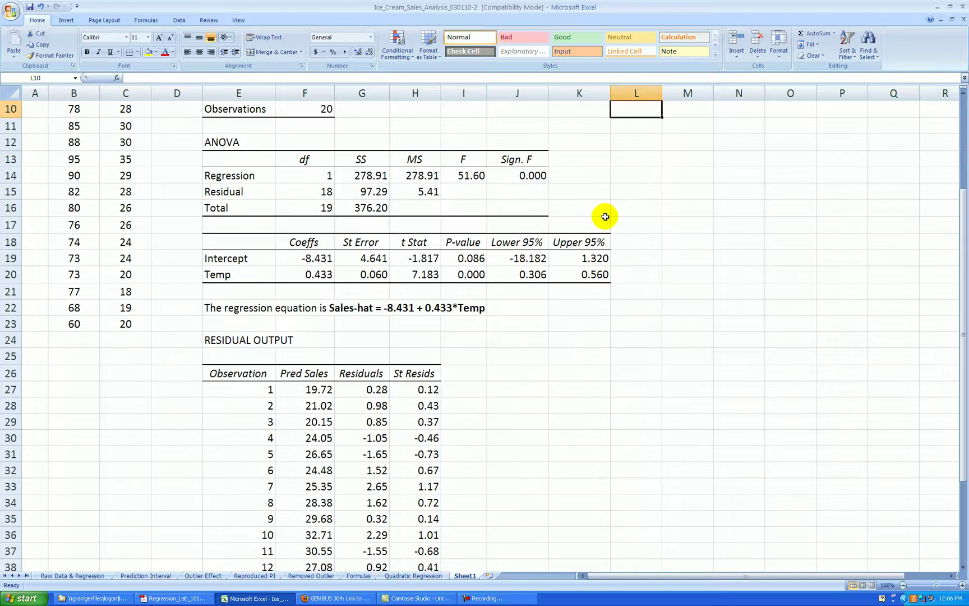
{"action": "scroll", "coordinate": [605, 213], "scroll_direction": "down", "scroll_amount": 2}
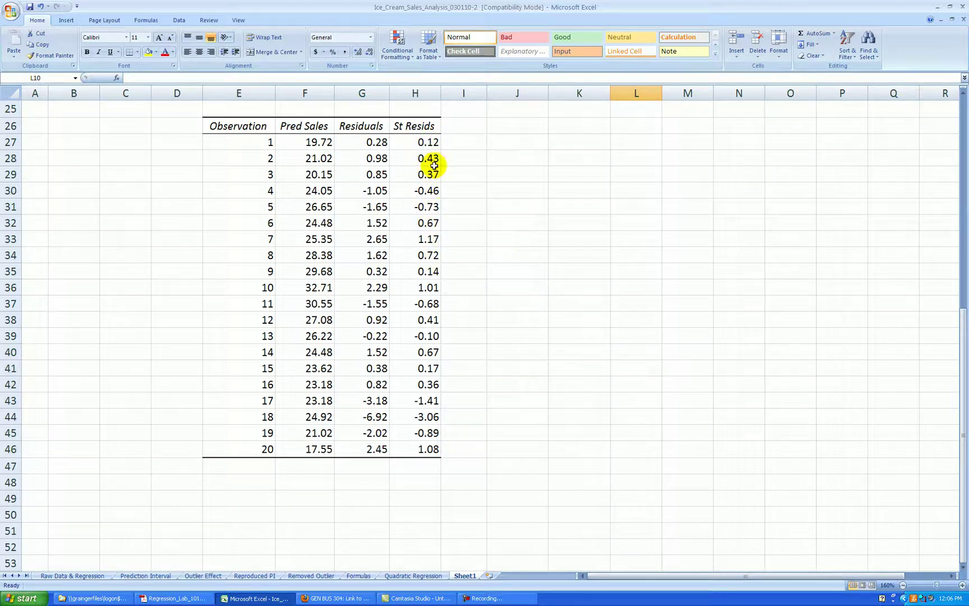
{"action": "left_click", "coordinate": [432, 416]}
{"action": "scroll", "coordinate": [514, 297], "scroll_direction": "down", "scroll_amount": 1}
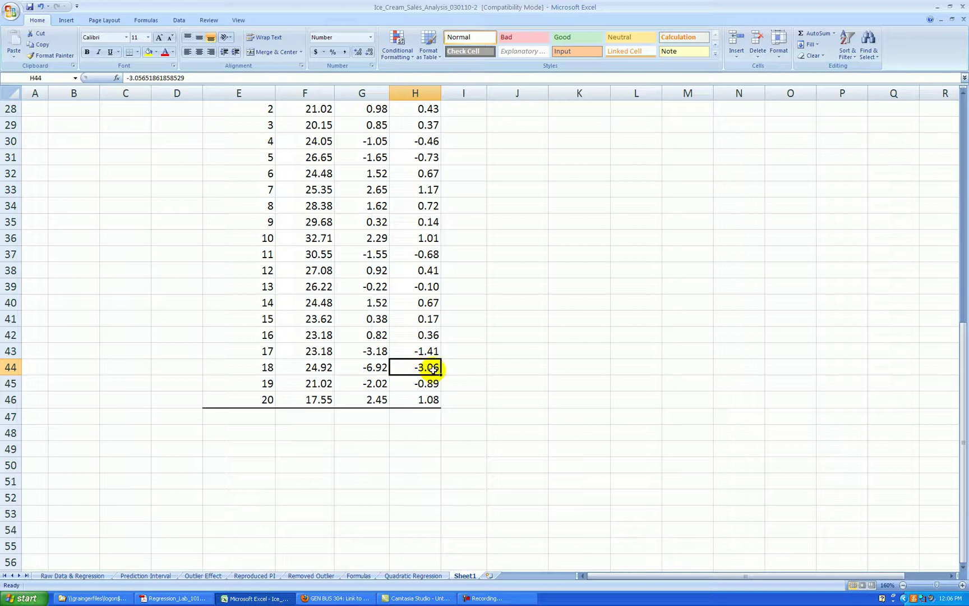
{"action": "left_click", "coordinate": [270, 368]}
{"action": "left_click", "coordinate": [407, 370]}
{"action": "scroll", "coordinate": [251, 368], "scroll_direction": "up", "scroll_amount": 9}
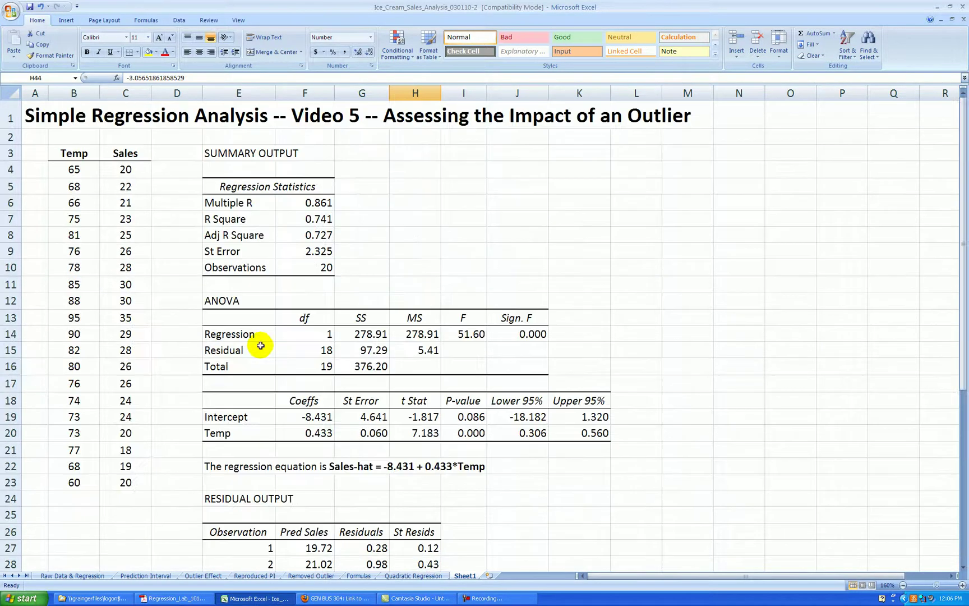
{"action": "scroll", "coordinate": [128, 427], "scroll_direction": "down", "scroll_amount": 1}
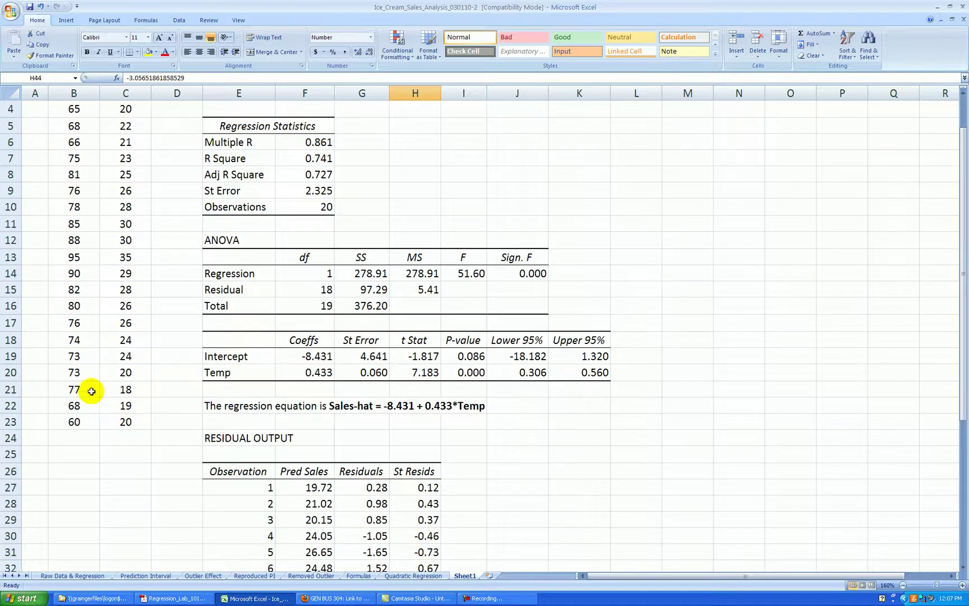
{"action": "left_click_drag", "start_coordinate": [96, 389], "coordinate": [112, 388]}
{"action": "scroll", "coordinate": [128, 365], "scroll_direction": "down", "scroll_amount": 2}
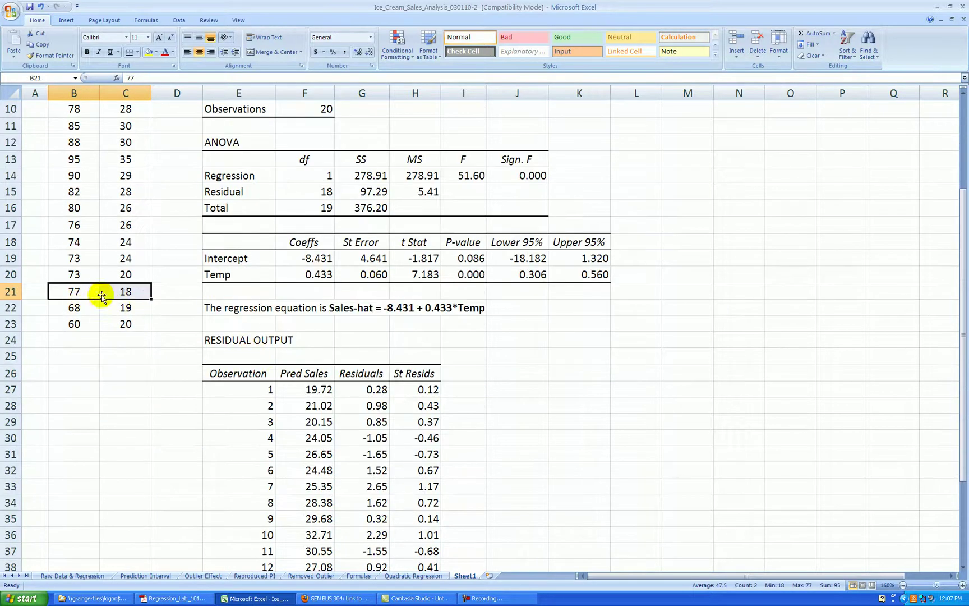
{"action": "scroll", "coordinate": [87, 357], "scroll_direction": "up", "scroll_amount": 3}
{"action": "scroll", "coordinate": [183, 306], "scroll_direction": "down", "scroll_amount": 2}
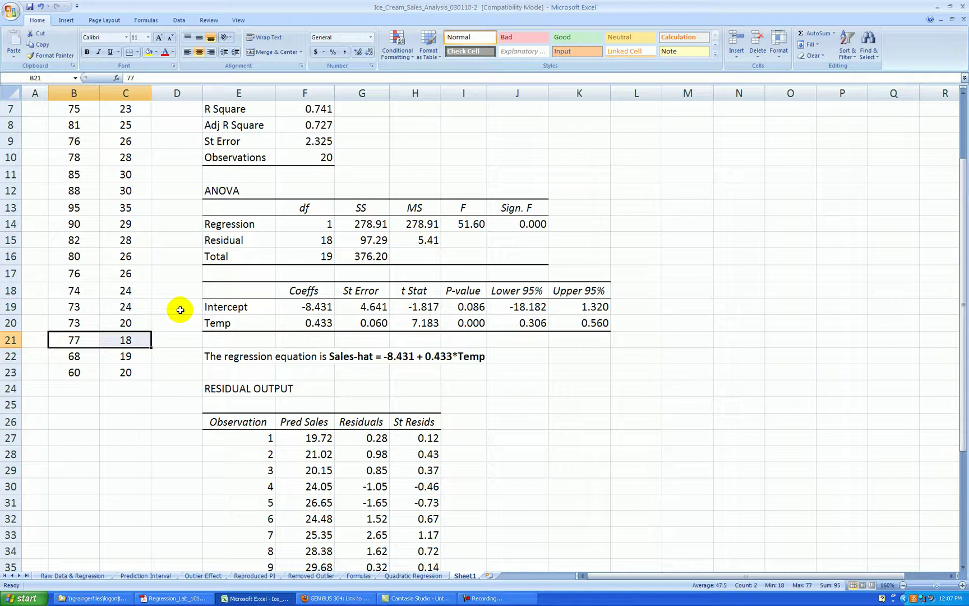
{"action": "left_click", "coordinate": [83, 344]}
{"action": "scroll", "coordinate": [221, 346], "scroll_direction": "up", "scroll_amount": 2}
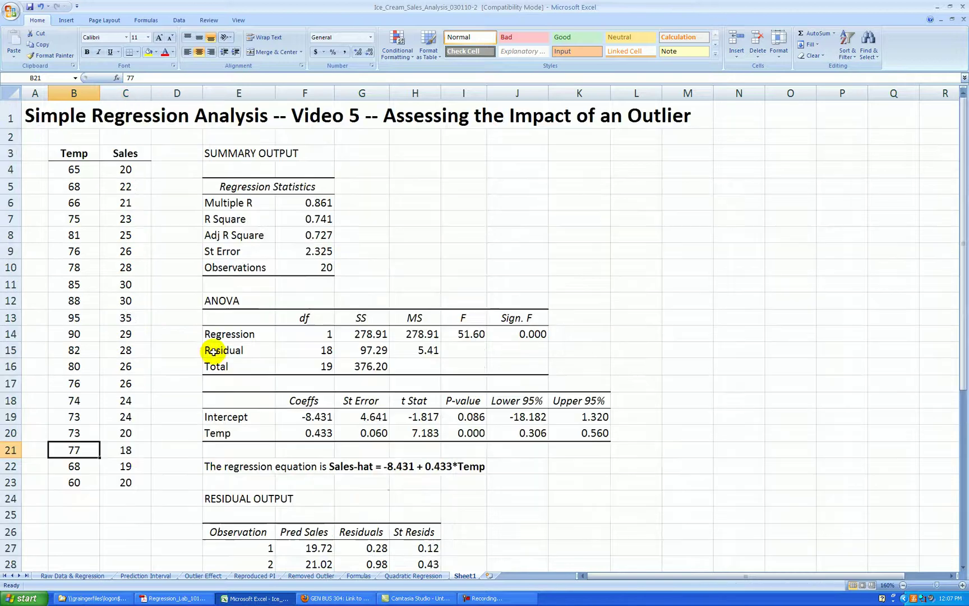
{"action": "left_click", "coordinate": [143, 450]}
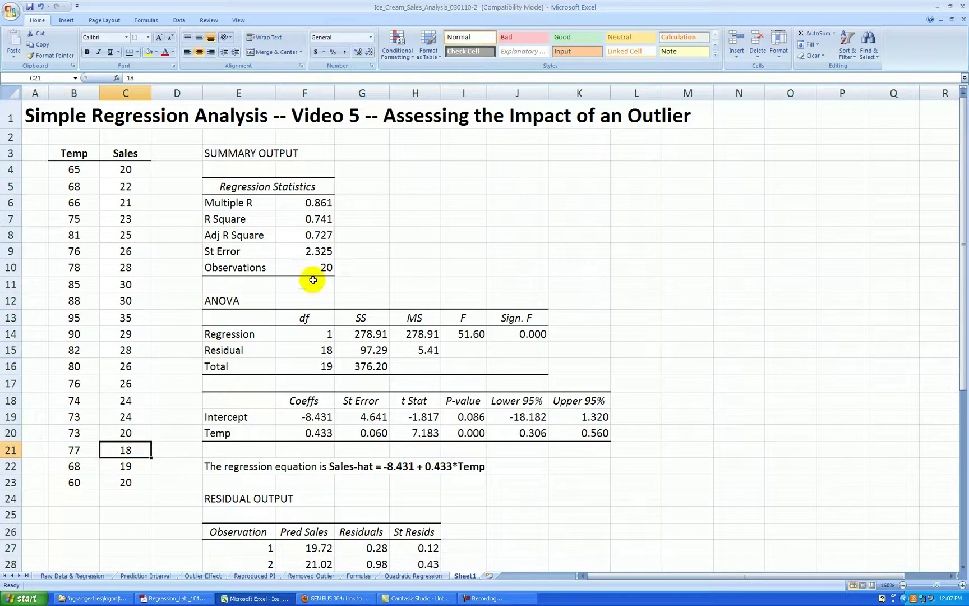
{"action": "scroll", "coordinate": [314, 279], "scroll_direction": "down", "scroll_amount": 10}
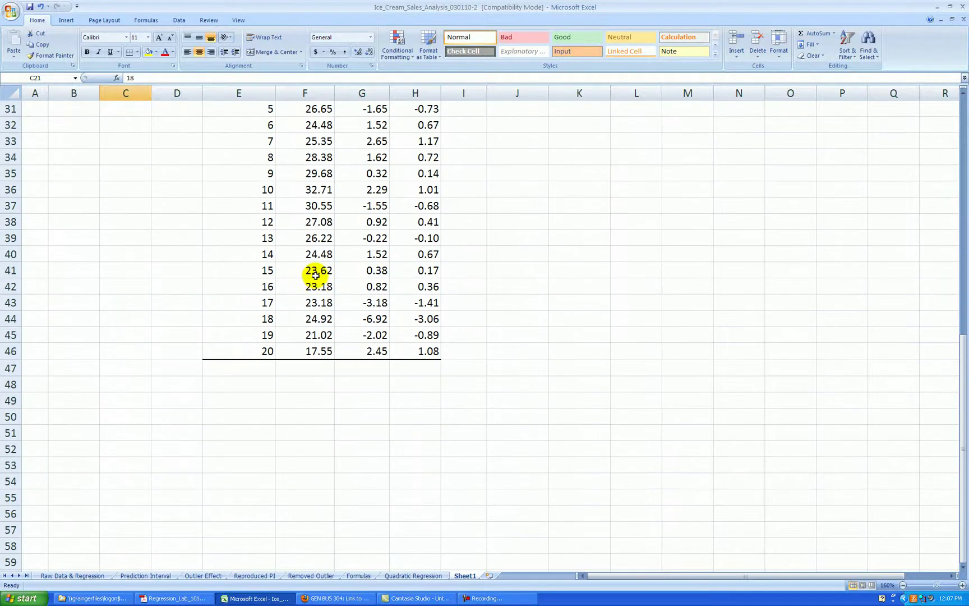
{"action": "scroll", "coordinate": [142, 220], "scroll_direction": "up", "scroll_amount": 5}
{"action": "scroll", "coordinate": [142, 221], "scroll_direction": "up", "scroll_amount": 5}
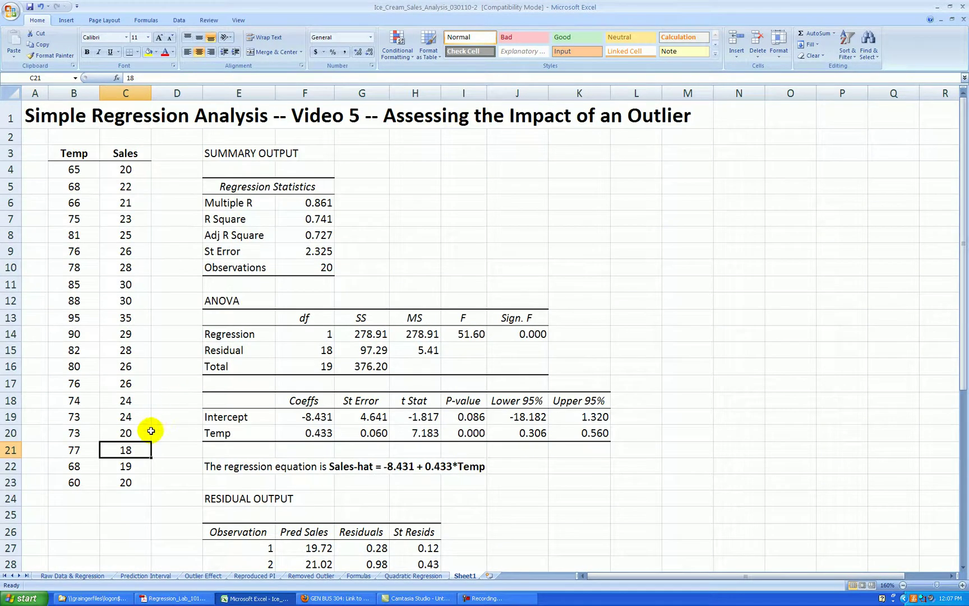
{"action": "scroll", "coordinate": [335, 293], "scroll_direction": "down", "scroll_amount": 12}
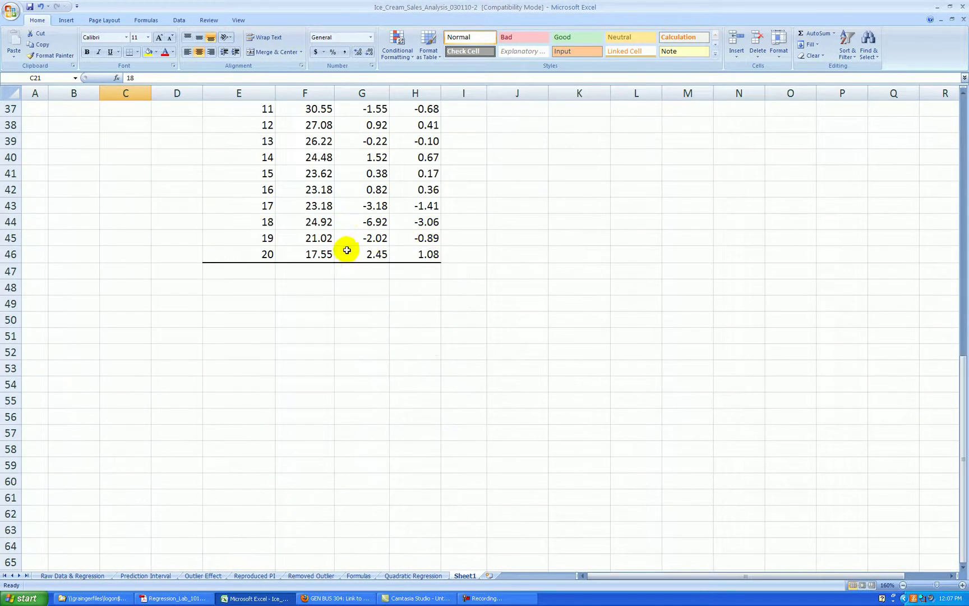
{"action": "left_click", "coordinate": [323, 223]}
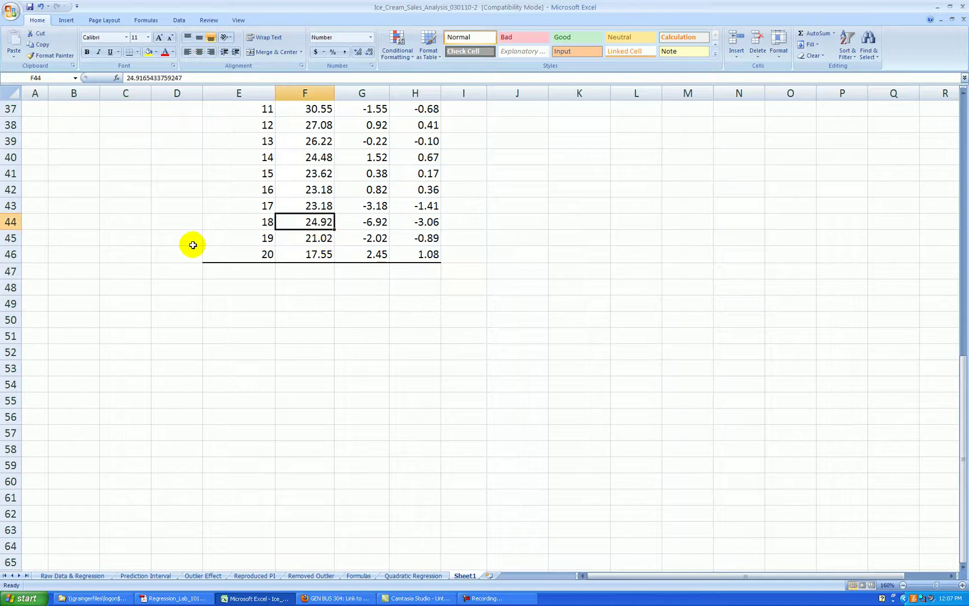
{"action": "scroll", "coordinate": [193, 243], "scroll_direction": "up", "scroll_amount": 11}
{"action": "left_click", "coordinate": [129, 389]}
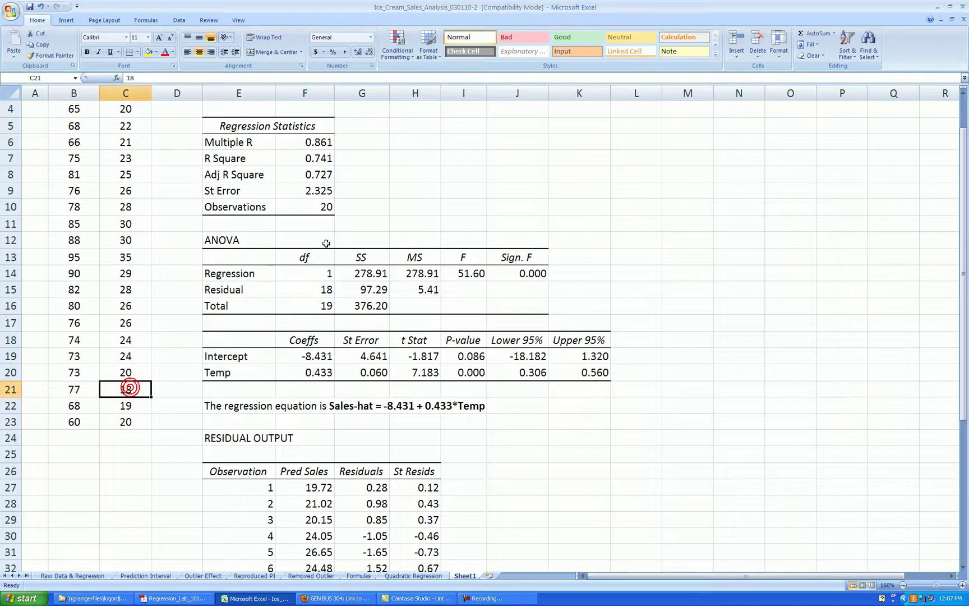
{"action": "scroll", "coordinate": [324, 247], "scroll_direction": "down", "scroll_amount": 4}
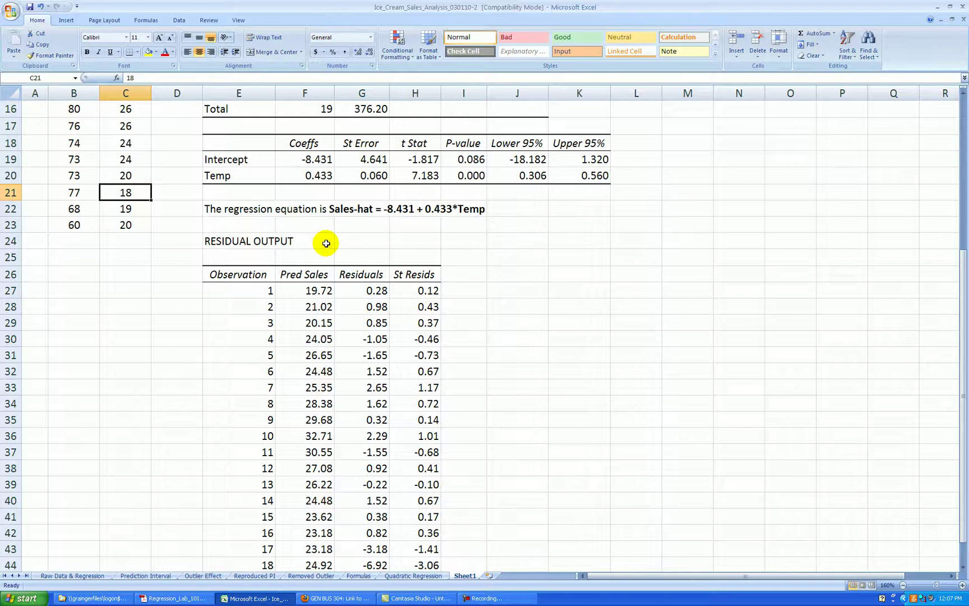
{"action": "scroll", "coordinate": [325, 243], "scroll_direction": "down", "scroll_amount": 1}
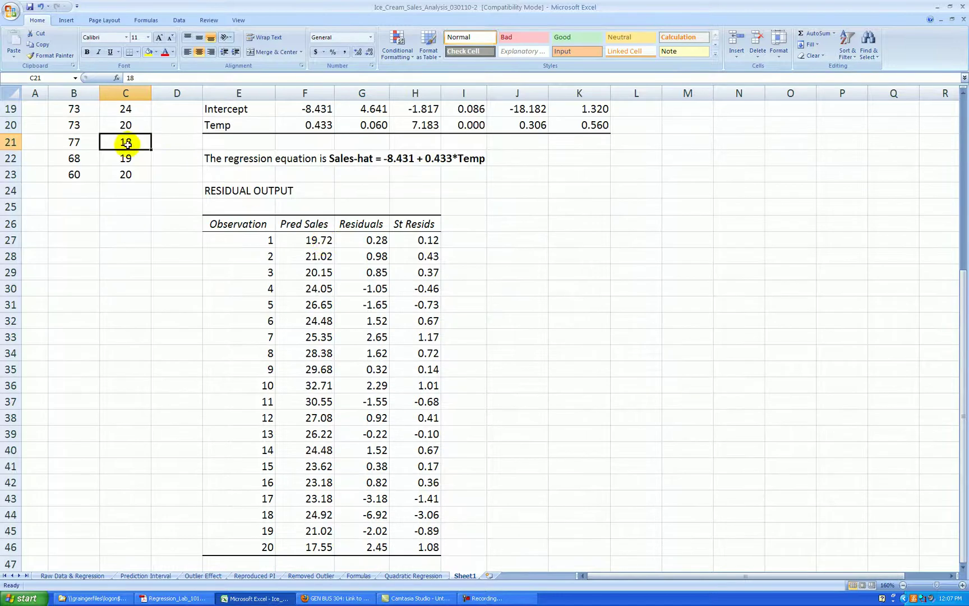
{"action": "scroll", "coordinate": [477, 350], "scroll_direction": "down", "scroll_amount": 2}
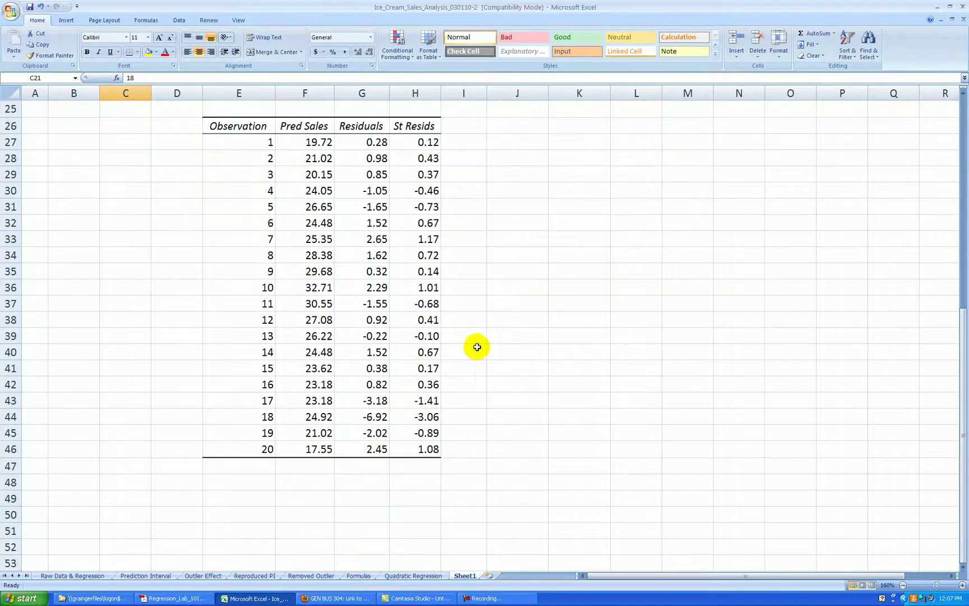
{"action": "left_click", "coordinate": [375, 417]}
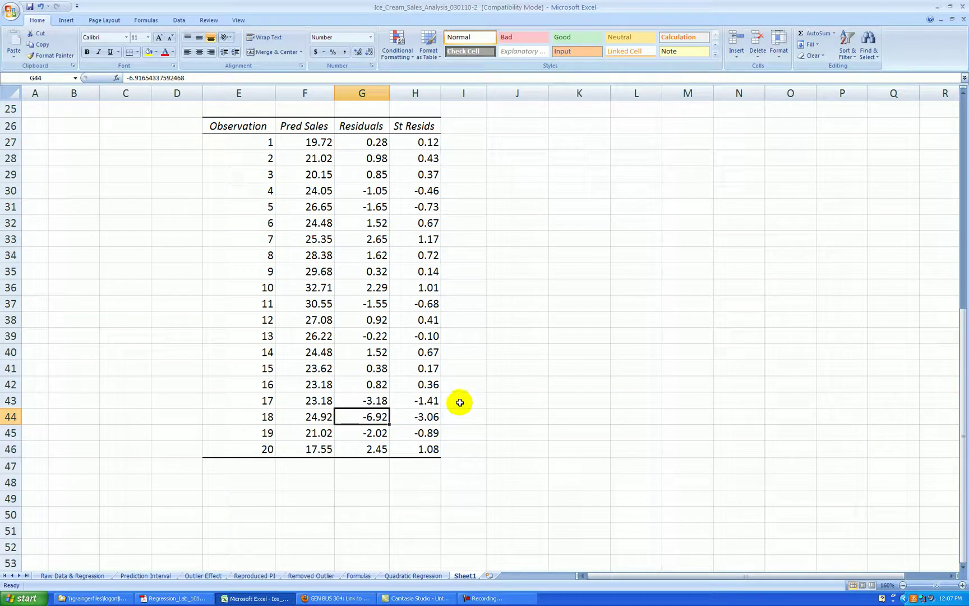
{"action": "left_click", "coordinate": [434, 415]}
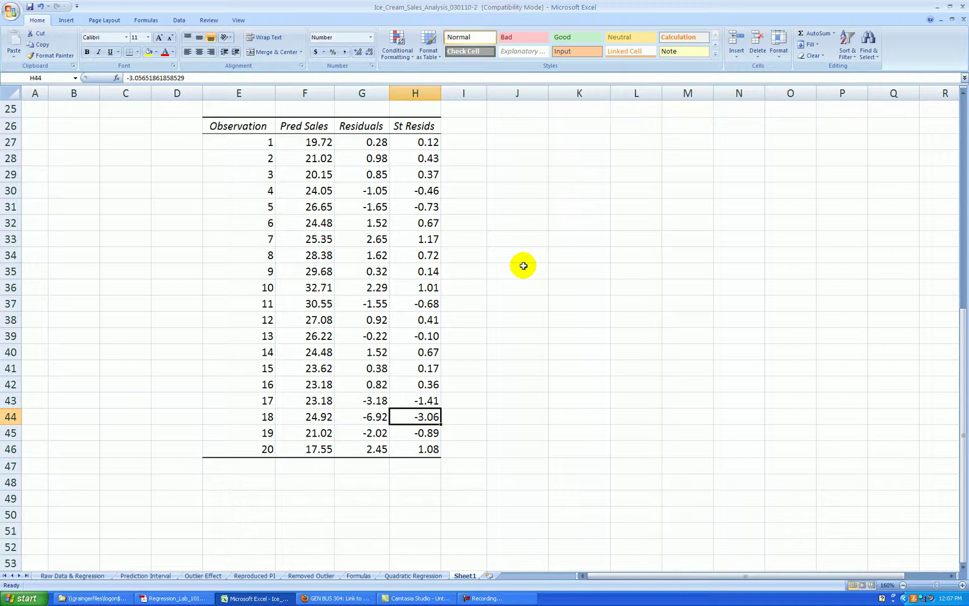
{"action": "scroll", "coordinate": [523, 265], "scroll_direction": "up", "scroll_amount": 8}
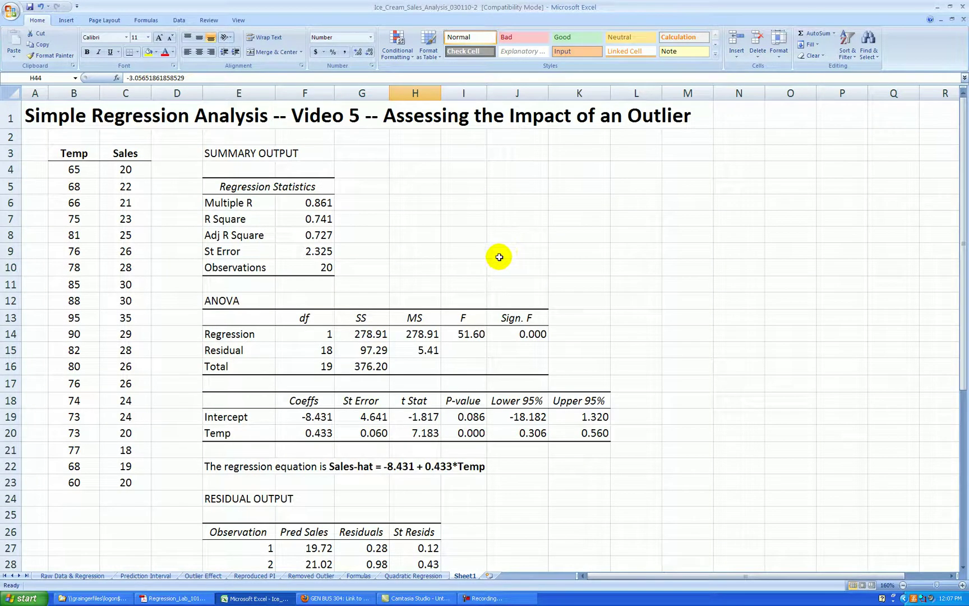
{"action": "left_click_drag", "start_coordinate": [74, 152], "coordinate": [112, 481]}
Paste the Temp and Sales data into a new Sheet2 starting at B3.
{"action": "key", "text": "ctrl+c"}
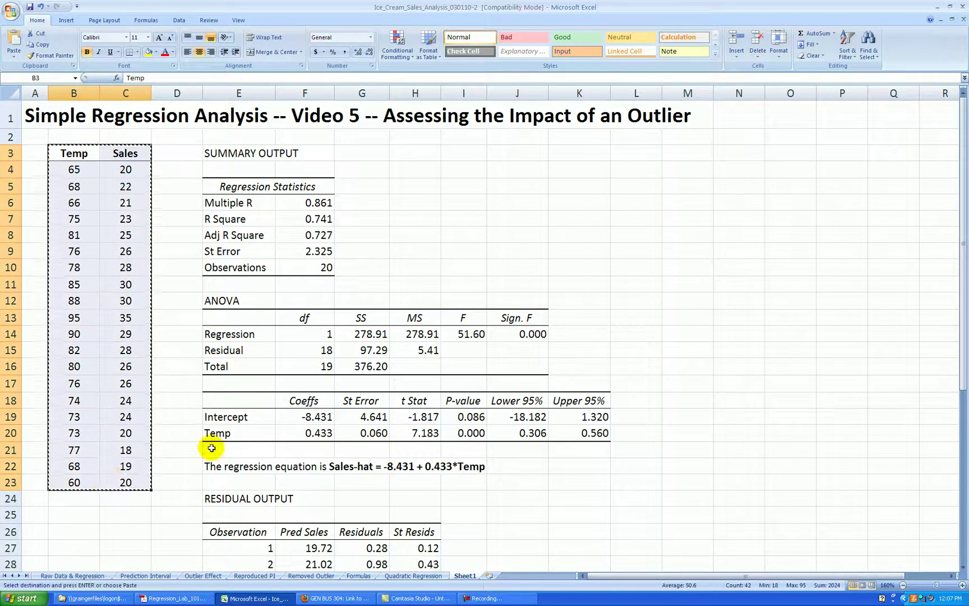
{"action": "left_click", "coordinate": [491, 575]}
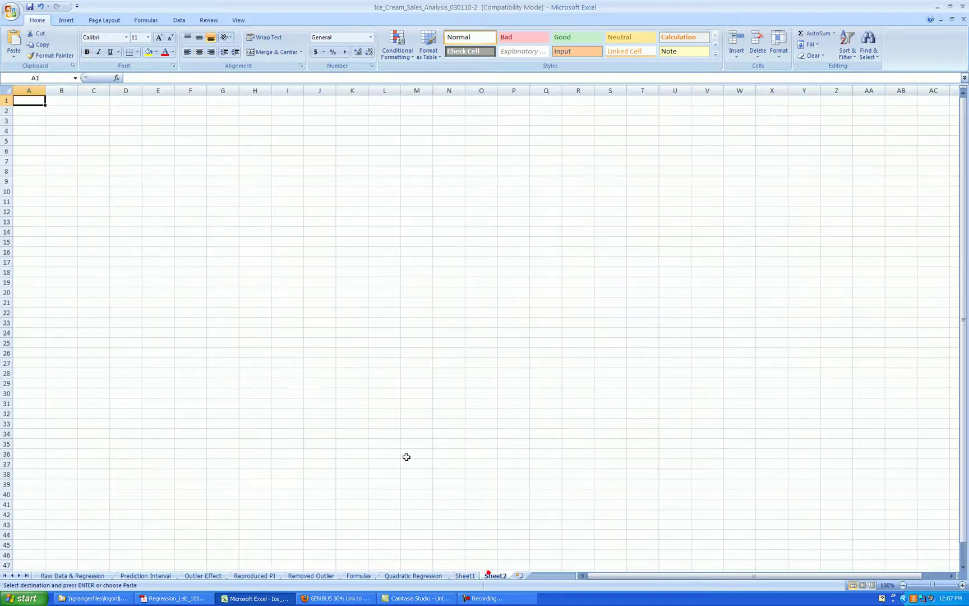
{"action": "left_click", "coordinate": [63, 121]}
{"action": "key", "text": "ctrl+v"}
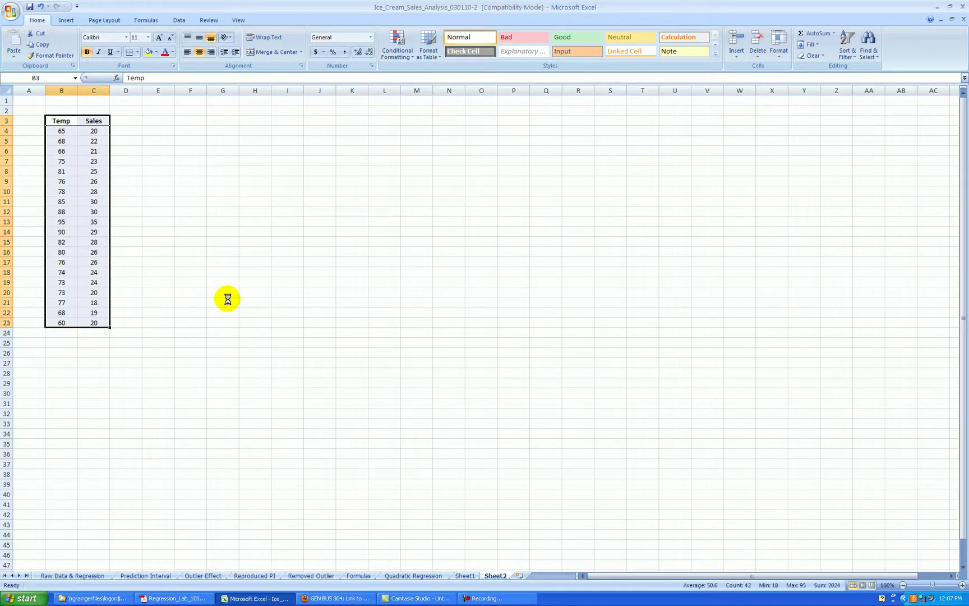
{"action": "scroll", "coordinate": [227, 299], "scroll_direction": "up", "scroll_amount": 2, "text": "ctrl"}
{"action": "left_click", "coordinate": [261, 302]}
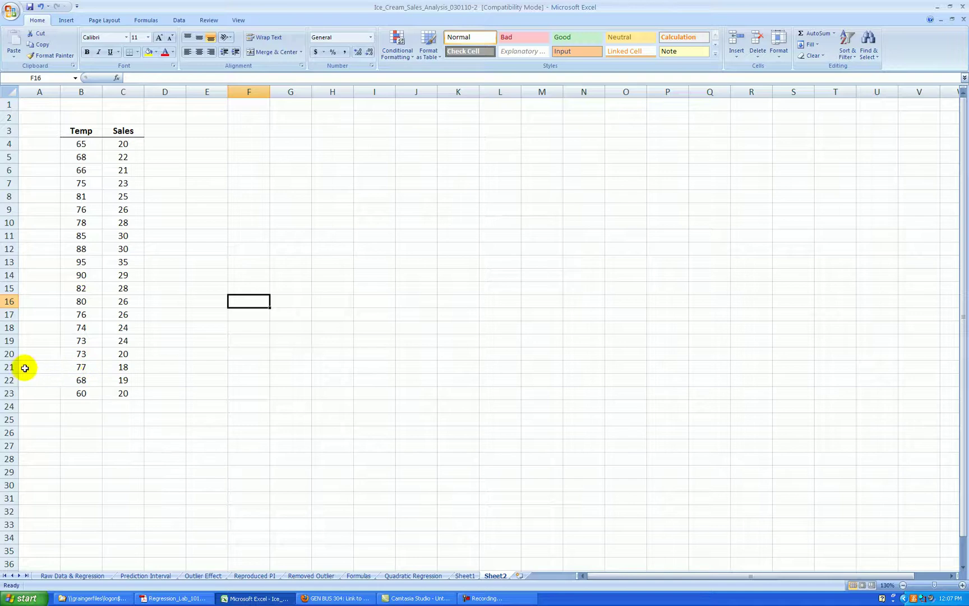
Delete the outlier cells (77, 18), shifting the cells below up.
{"action": "left_click_drag", "start_coordinate": [77, 368], "coordinate": [118, 368]}
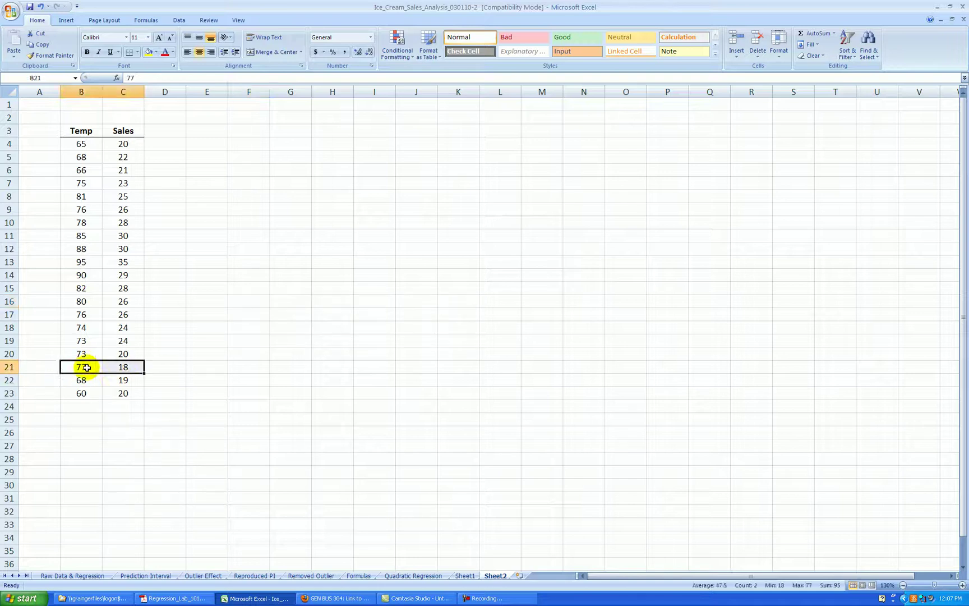
{"action": "scroll", "coordinate": [190, 374], "scroll_direction": "down", "scroll_amount": 1}
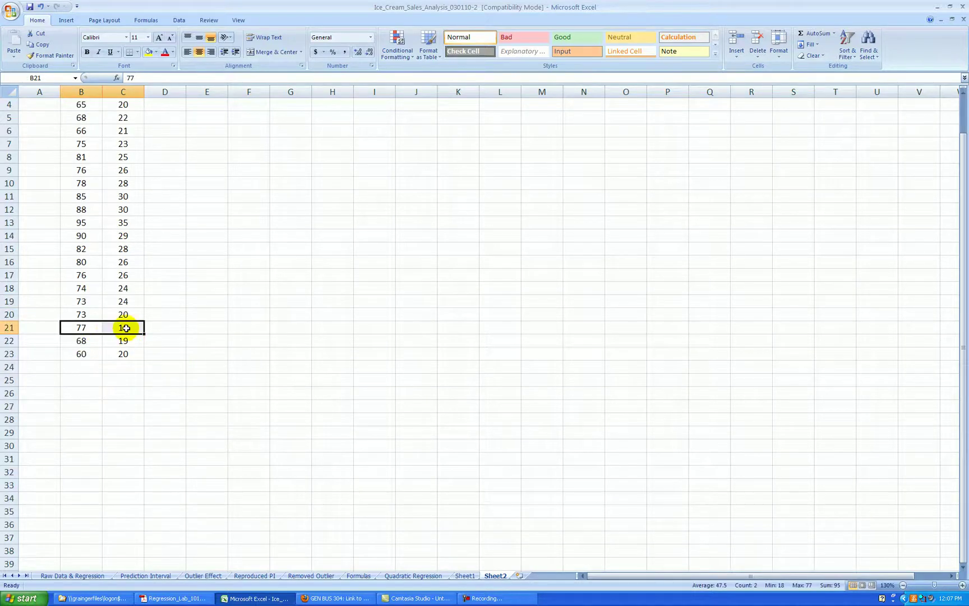
{"action": "right_click", "coordinate": [125, 328]}
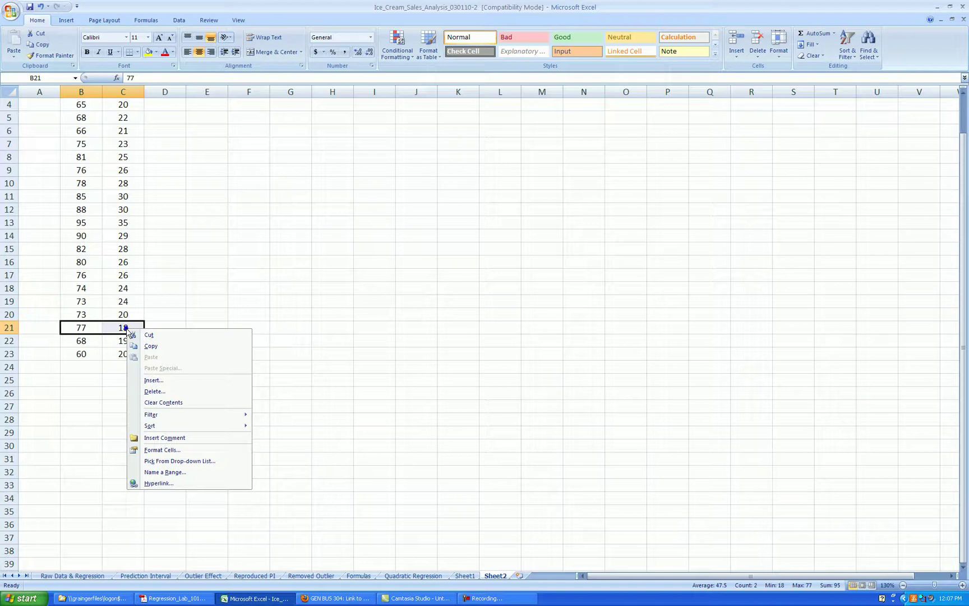
{"action": "left_click", "coordinate": [158, 390]}
{"action": "left_click", "coordinate": [225, 394]}
{"action": "scroll", "coordinate": [279, 325], "scroll_direction": "up", "scroll_amount": 1}
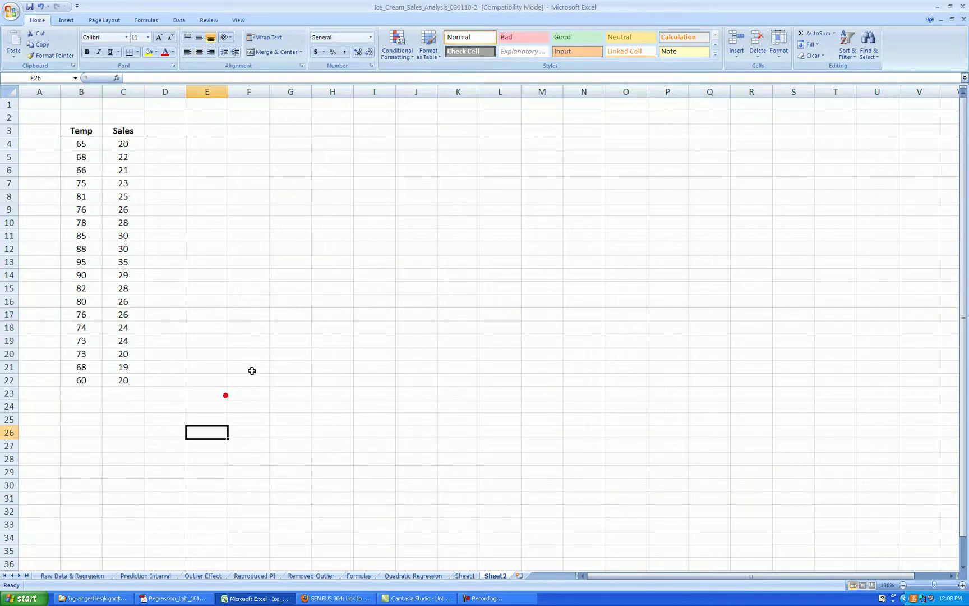
{"action": "left_click", "coordinate": [179, 20]}
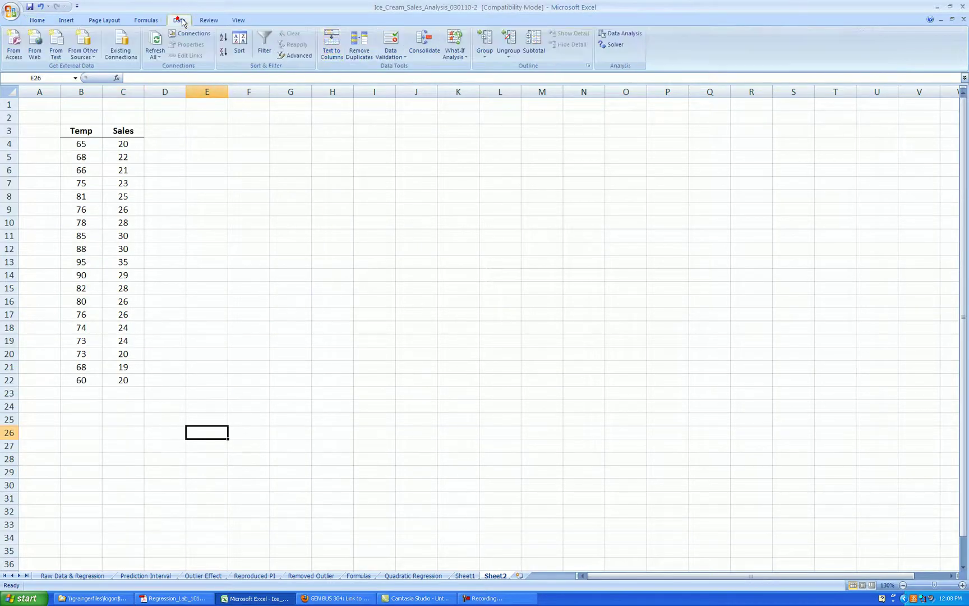
Regress Sales C3:C22 on Temp B3:B22 without standardized residuals.
{"action": "left_click", "coordinate": [630, 42]}
{"action": "left_click", "coordinate": [477, 139]}
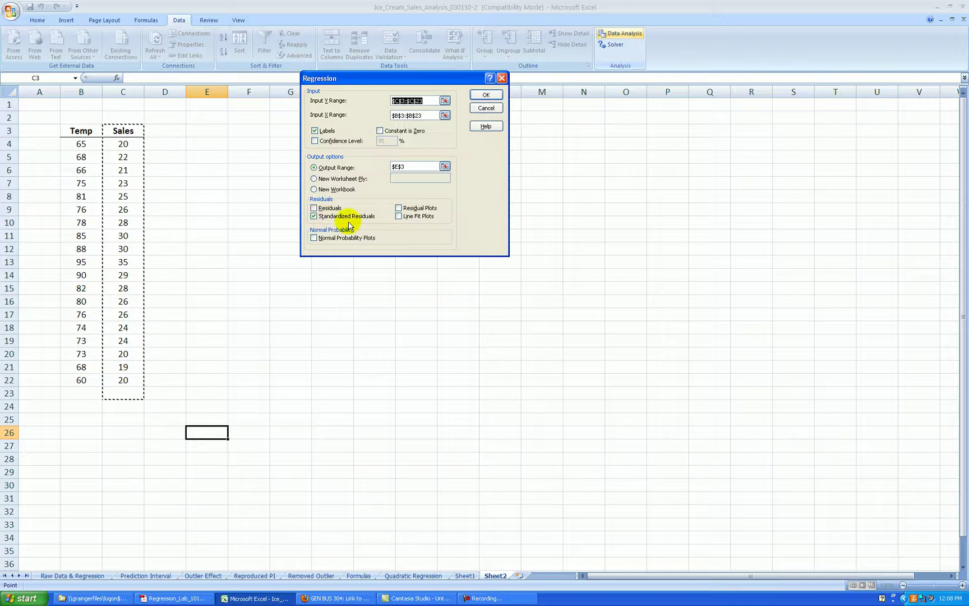
{"action": "left_click", "coordinate": [314, 217]}
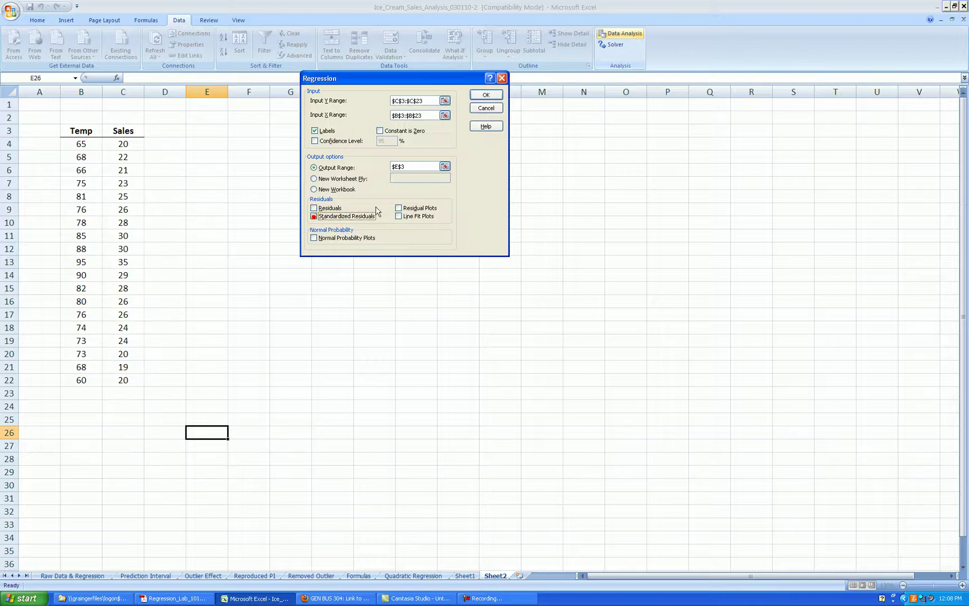
{"action": "left_click", "coordinate": [423, 100]}
{"action": "left_click_drag", "start_coordinate": [122, 138], "coordinate": [123, 380]}
{"action": "left_click", "coordinate": [415, 115]}
{"action": "left_click_drag", "start_coordinate": [83, 131], "coordinate": [83, 380]}
{"action": "left_click", "coordinate": [487, 94]}
{"action": "left_click_drag", "start_coordinate": [689, 391], "coordinate": [653, 392]}
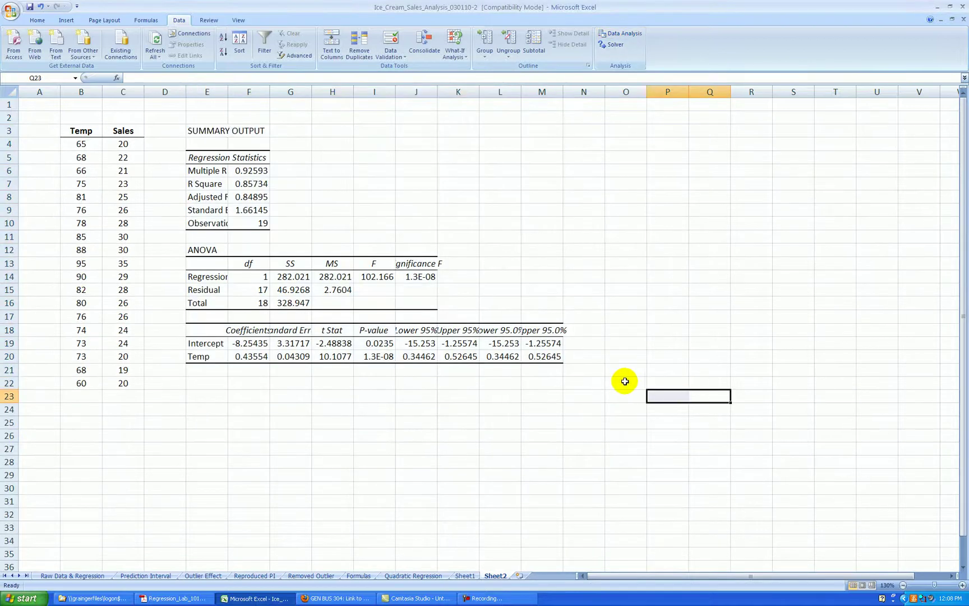
Blank out the duplicate Lower/Upper 95.0% columns and widen column E.
{"action": "left_click", "coordinate": [509, 290]}
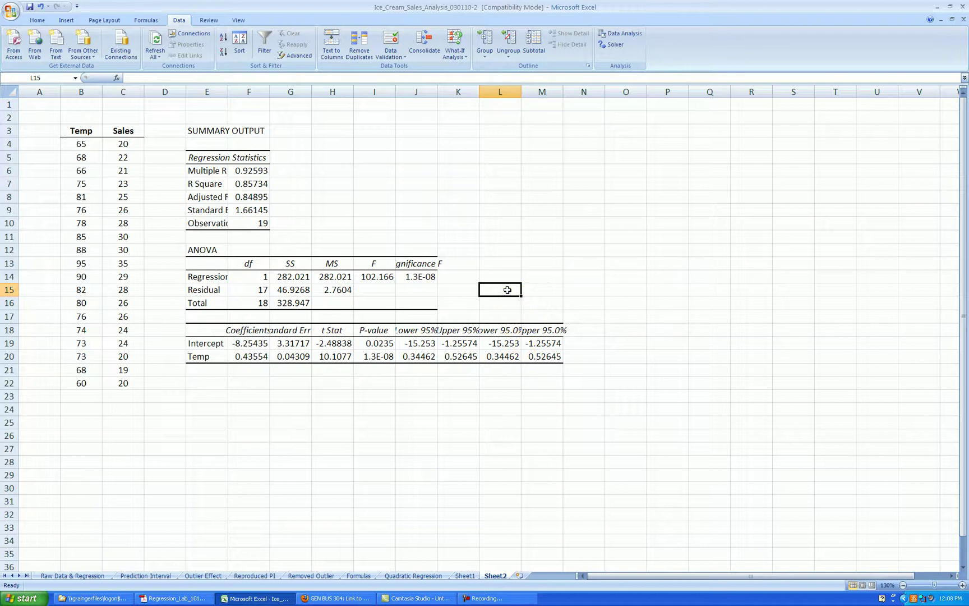
{"action": "left_click_drag", "start_coordinate": [507, 290], "coordinate": [533, 290]}
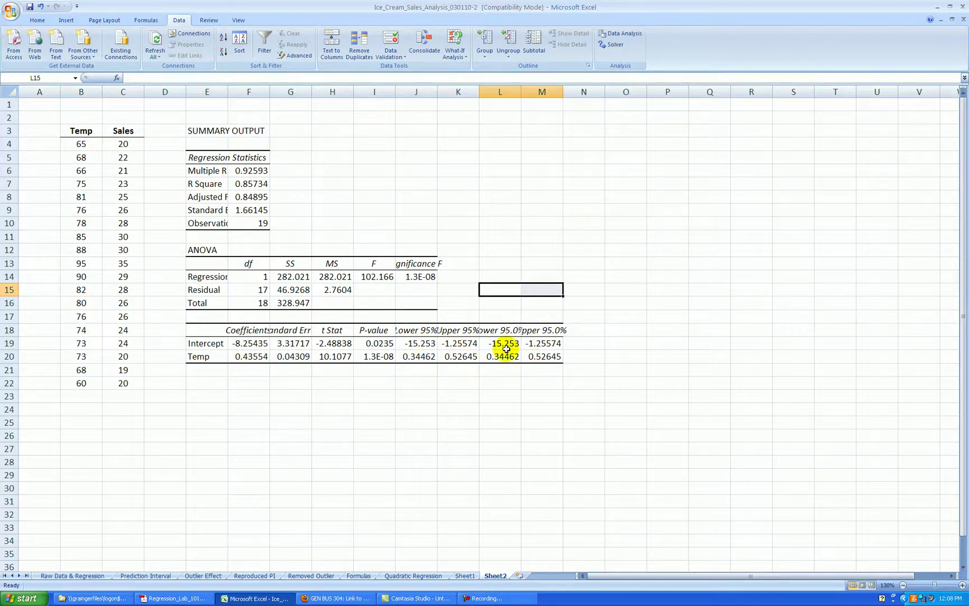
{"action": "left_click_drag", "start_coordinate": [563, 294], "coordinate": [563, 391]}
{"action": "left_click", "coordinate": [614, 367]}
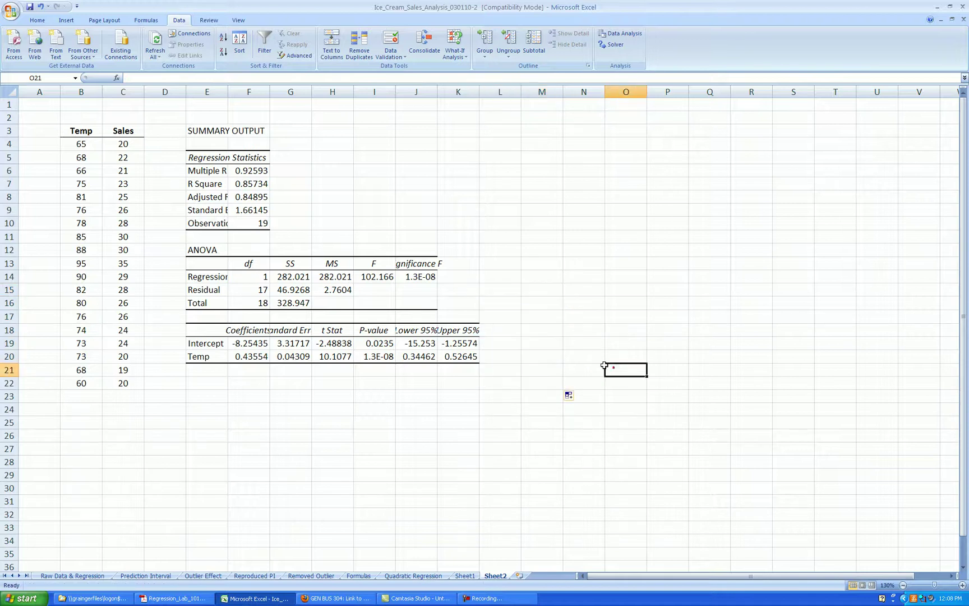
{"action": "left_click_drag", "start_coordinate": [228, 93], "coordinate": [246, 93]}
Round the regression statistics, ANOVA and coefficient values to three decimals.
{"action": "left_click_drag", "start_coordinate": [268, 170], "coordinate": [268, 209]}
{"action": "left_click_drag", "start_coordinate": [310, 276], "coordinate": [433, 298]}
{"action": "left_click_drag", "start_coordinate": [268, 343], "coordinate": [481, 357]}
{"action": "left_click", "coordinate": [40, 22]}
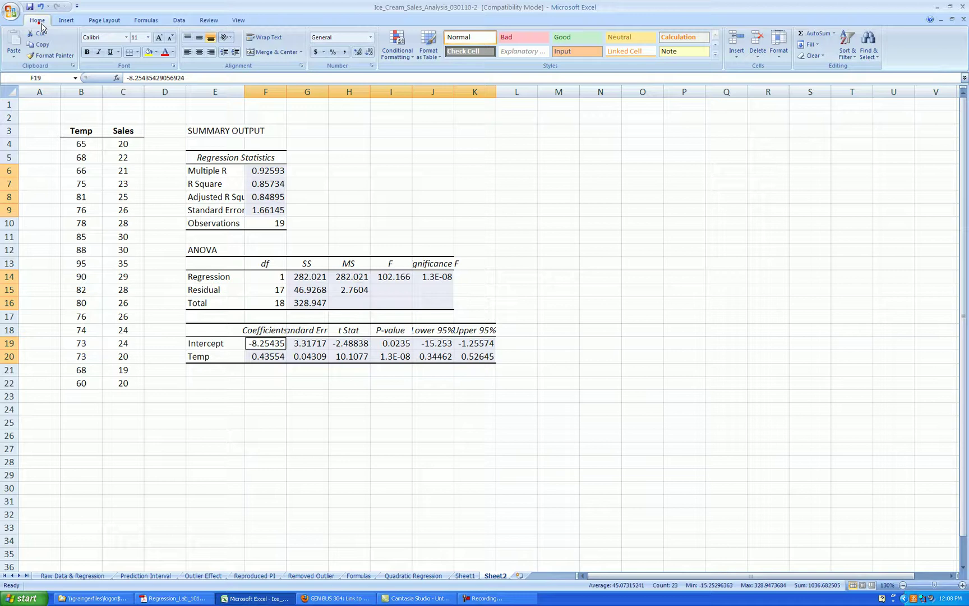
{"action": "left_click", "coordinate": [368, 51]}
{"action": "left_click", "coordinate": [369, 51]}
{"action": "left_click", "coordinate": [590, 248]}
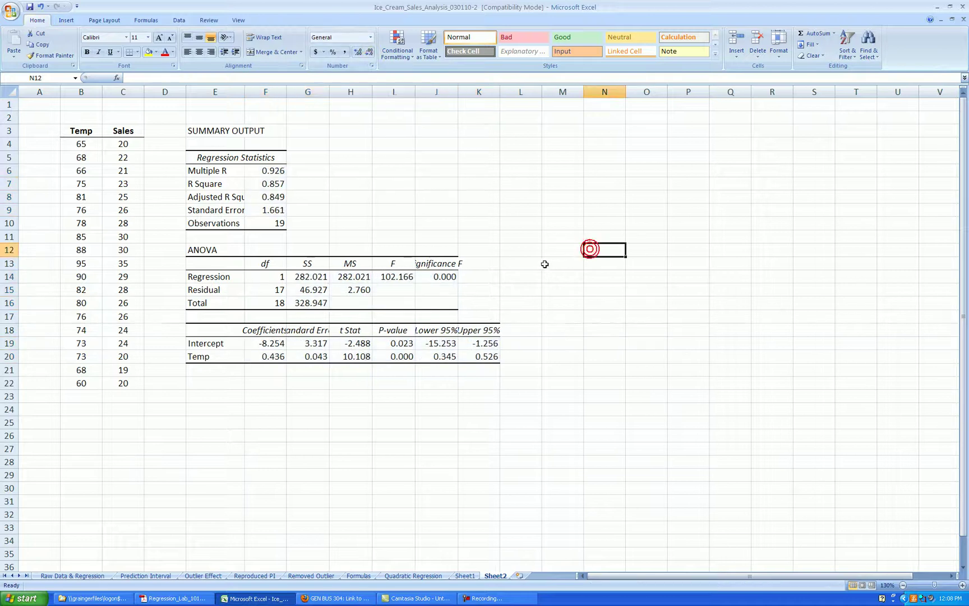
Copy Sheet1's shorter statistic labels, Multiple R through Observations, into Sheet2 at E6.
{"action": "left_click", "coordinate": [465, 576]}
{"action": "left_click_drag", "start_coordinate": [261, 202], "coordinate": [256, 271]}
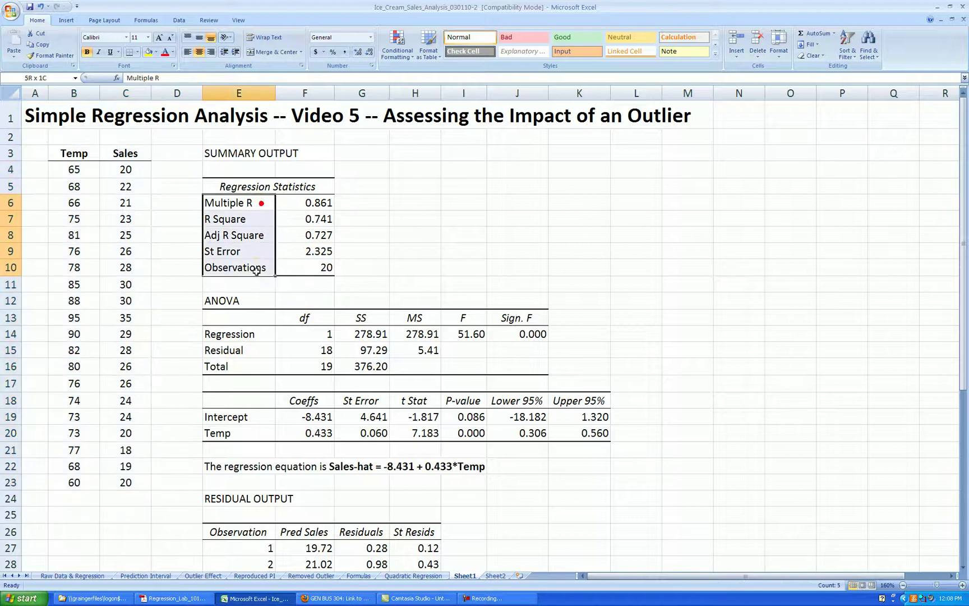
{"action": "key", "text": "ctrl+c"}
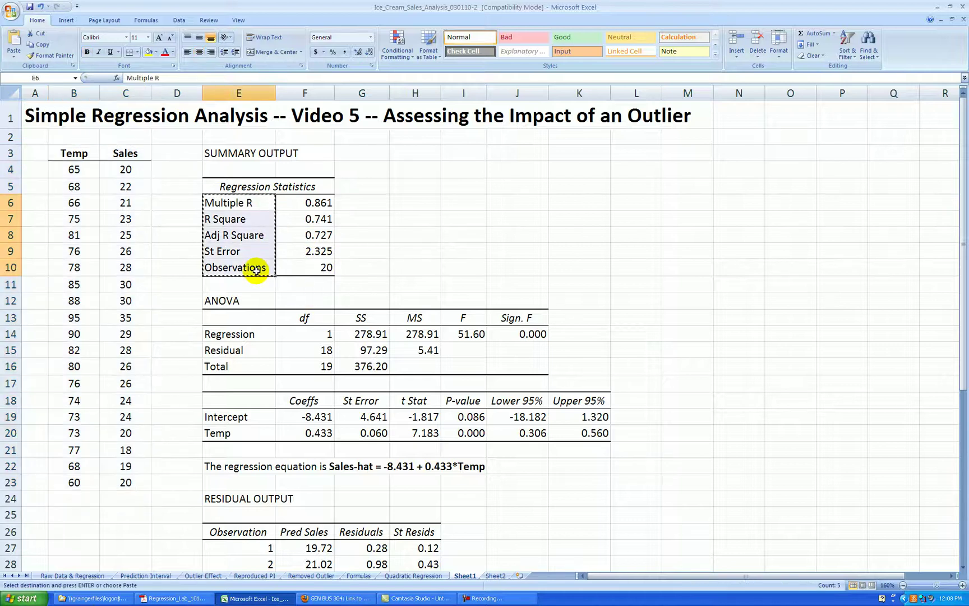
{"action": "left_click", "coordinate": [495, 576]}
{"action": "left_click", "coordinate": [223, 171]}
{"action": "key", "text": "ctrl+v"}
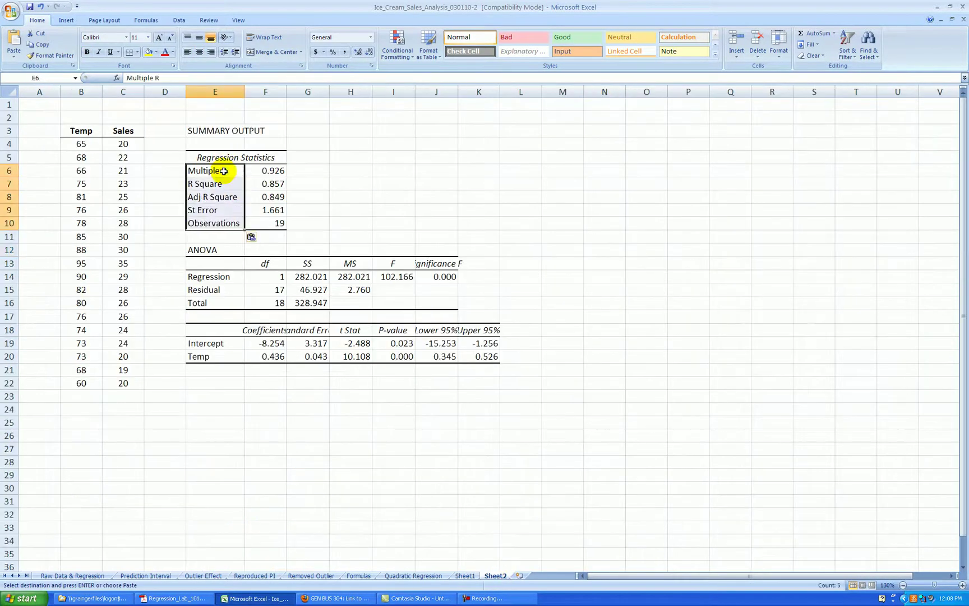
Copy Sheet1's shorter coefficient table headings into Sheet2 at F18.
{"action": "left_click", "coordinate": [465, 576]}
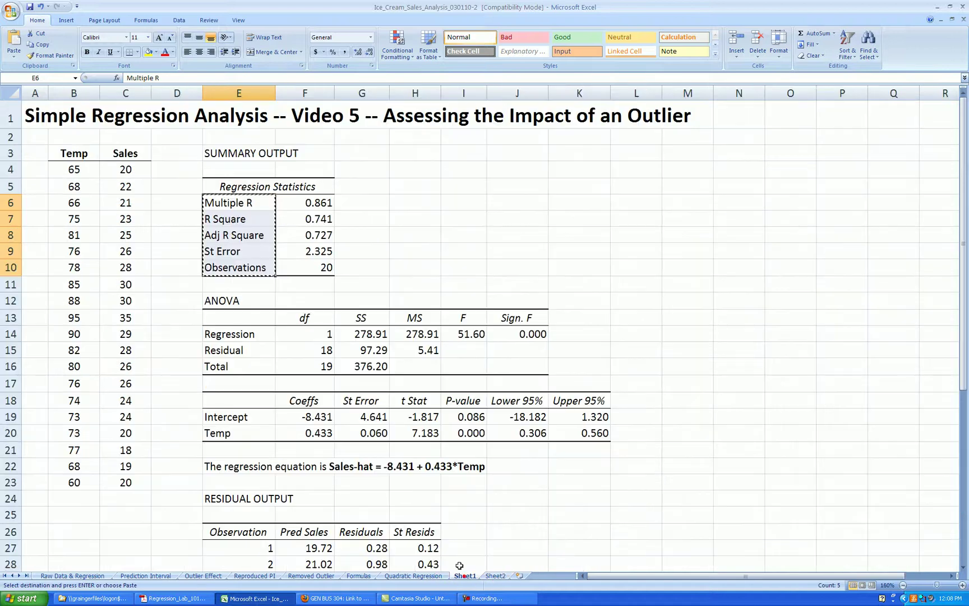
{"action": "left_click", "coordinate": [307, 399]}
{"action": "left_click_drag", "start_coordinate": [306, 398], "coordinate": [559, 400]}
{"action": "key", "text": "ctrl+c"}
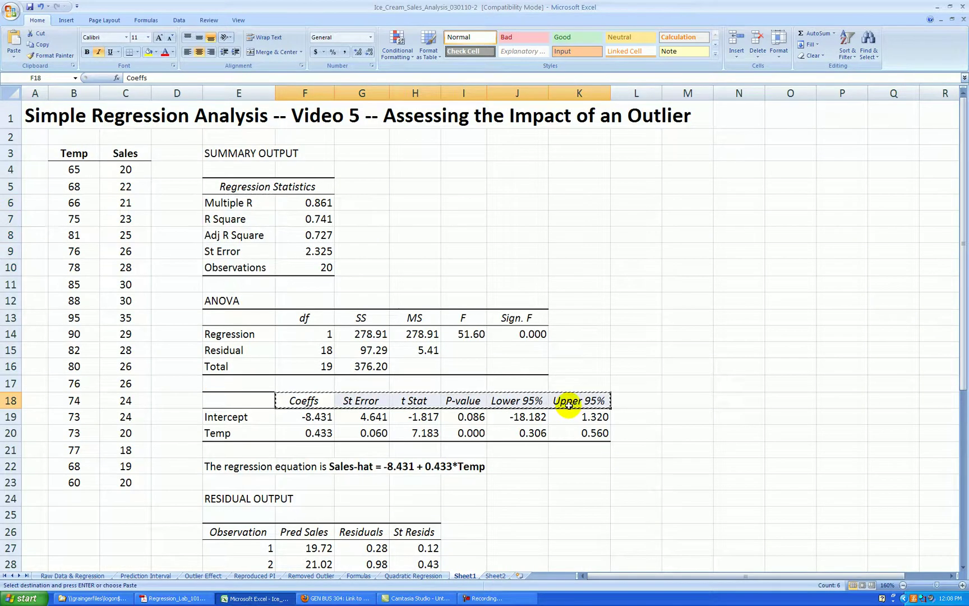
{"action": "left_click", "coordinate": [496, 575]}
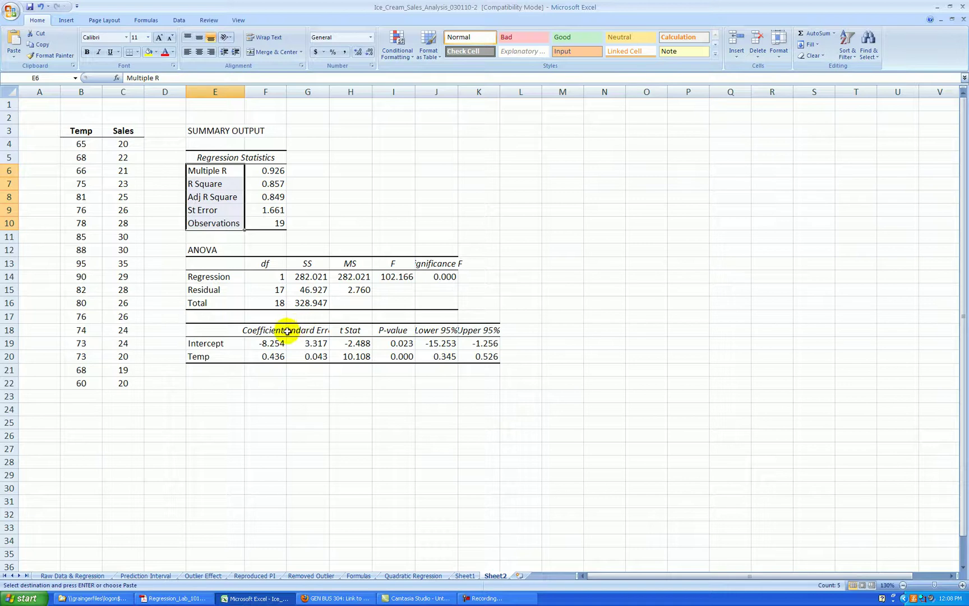
{"action": "left_click", "coordinate": [264, 330]}
{"action": "key", "text": "ctrl+v"}
Rename the Significance F heading to 'Sign. F' and autofit columns F through K.
{"action": "left_click", "coordinate": [431, 265]}
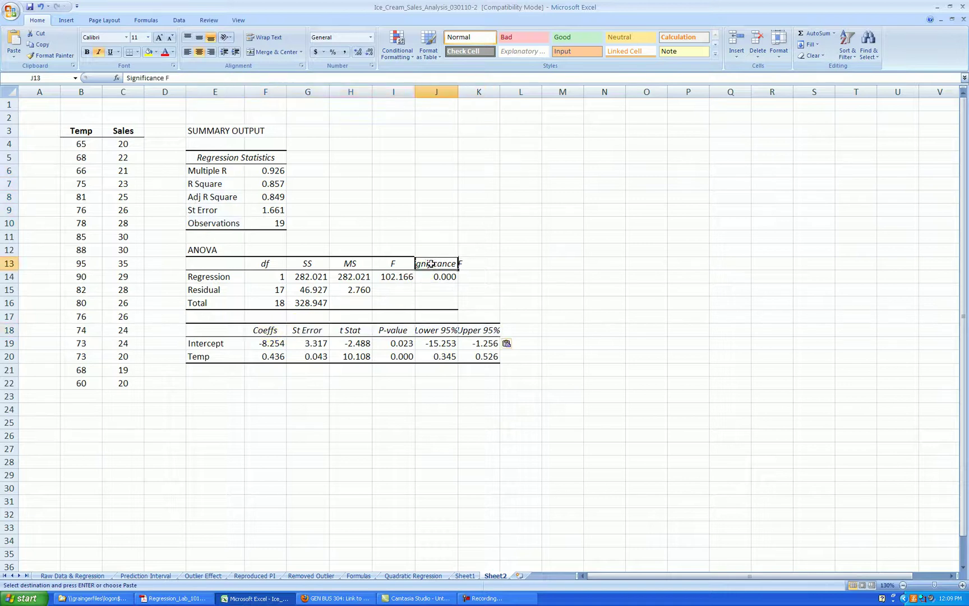
{"action": "left_click", "coordinate": [163, 77]}
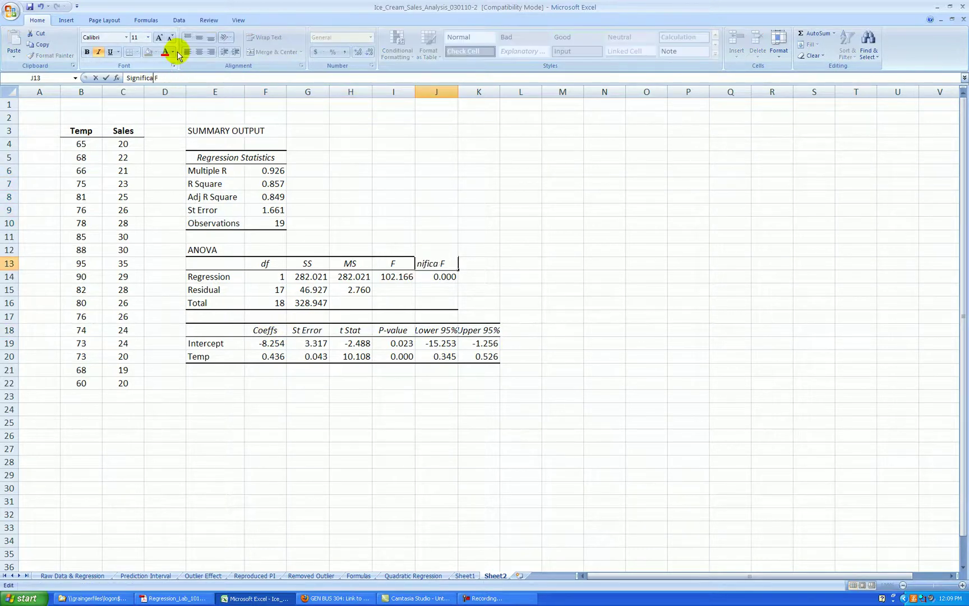
{"action": "type", "text": "."}
{"action": "key", "text": "Return"}
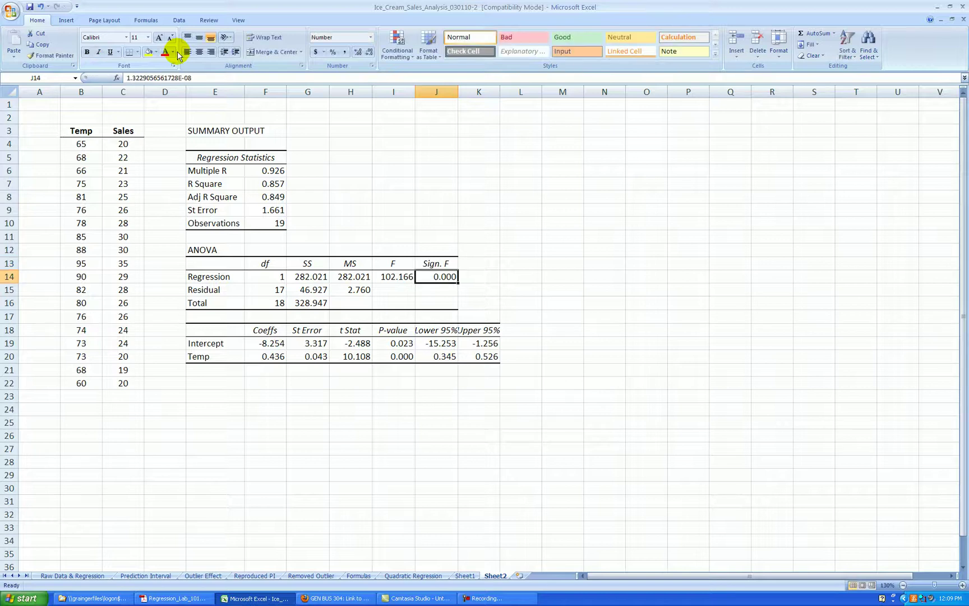
{"action": "left_click", "coordinate": [604, 328]}
{"action": "left_click_drag", "start_coordinate": [265, 92], "coordinate": [476, 92]}
{"action": "double_click", "coordinate": [457, 92]}
{"action": "left_click", "coordinate": [596, 281]}
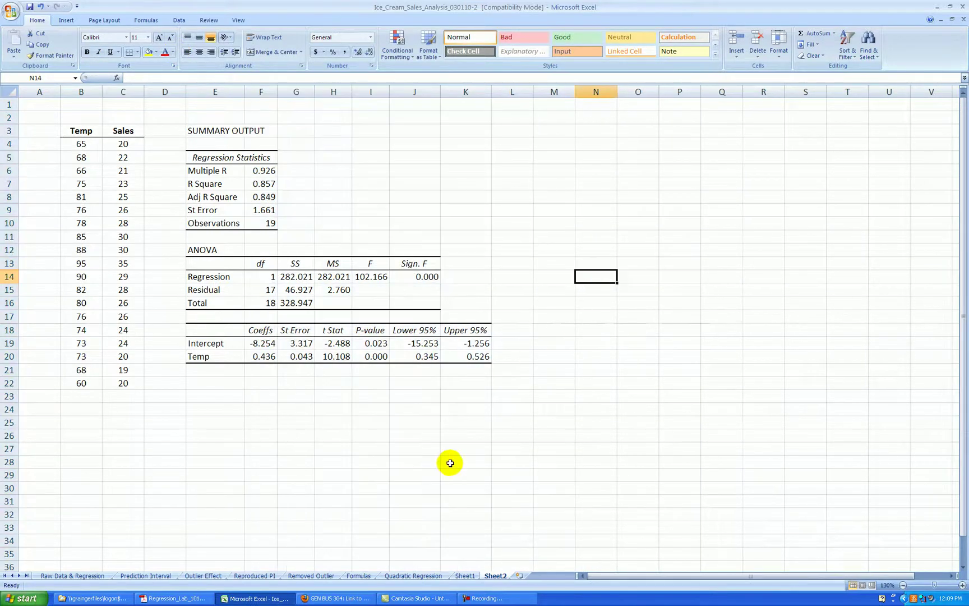
{"action": "left_click", "coordinate": [465, 576]}
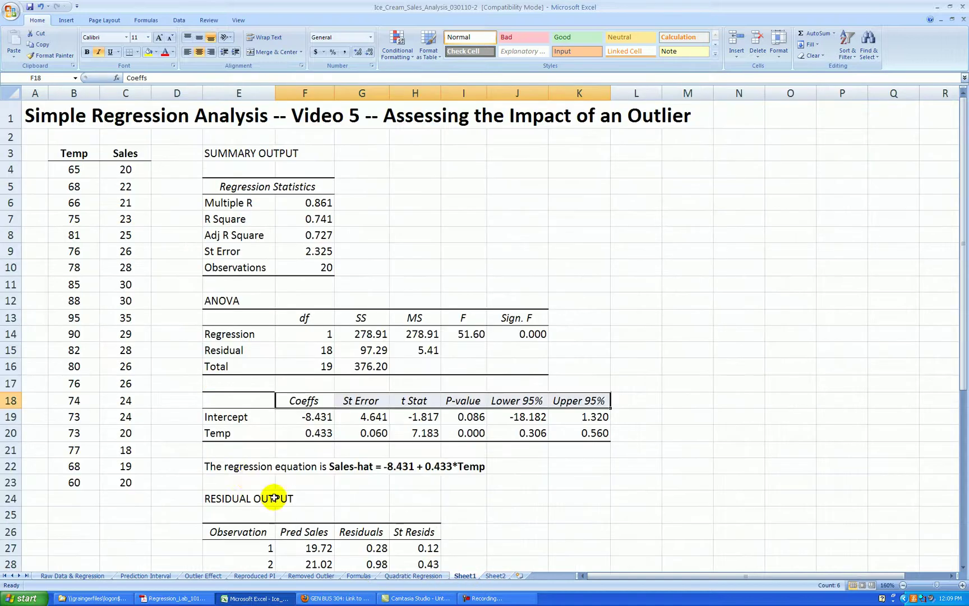
{"action": "left_click", "coordinate": [233, 466]}
{"action": "key", "text": "ctrl+c"}
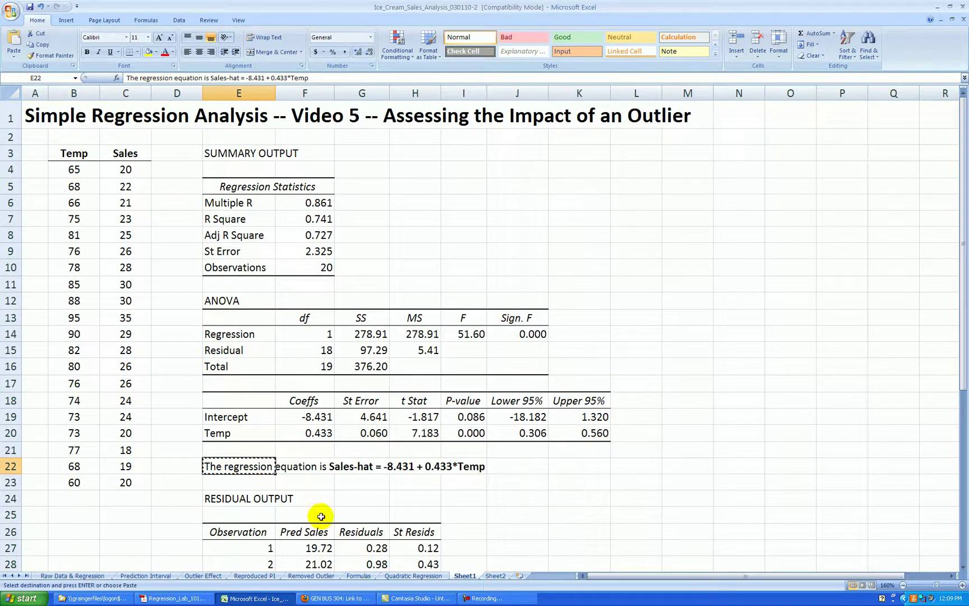
{"action": "left_click", "coordinate": [495, 575]}
{"action": "left_click", "coordinate": [226, 385]}
{"action": "key", "text": "Return"}
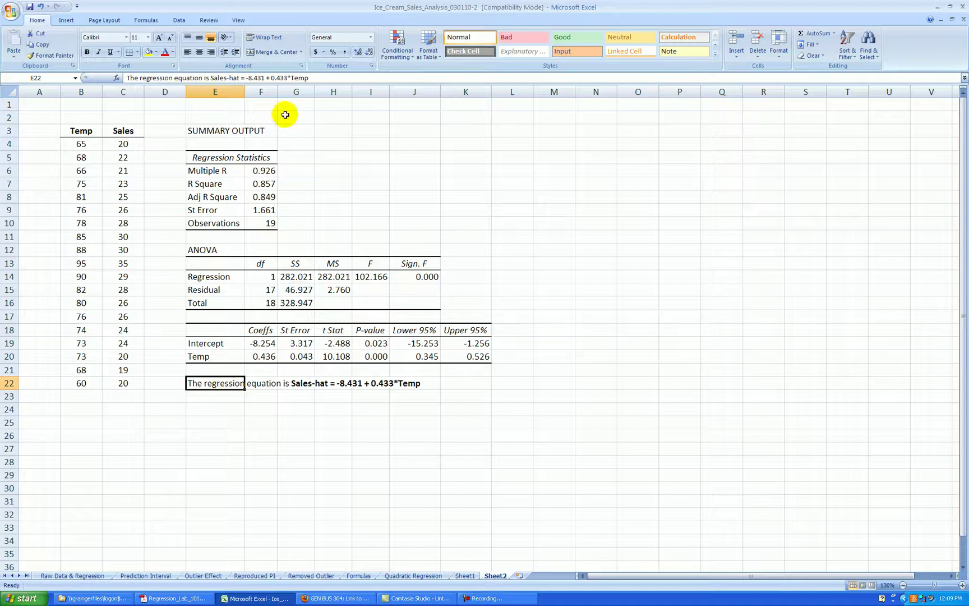
{"action": "left_click", "coordinate": [256, 78]}
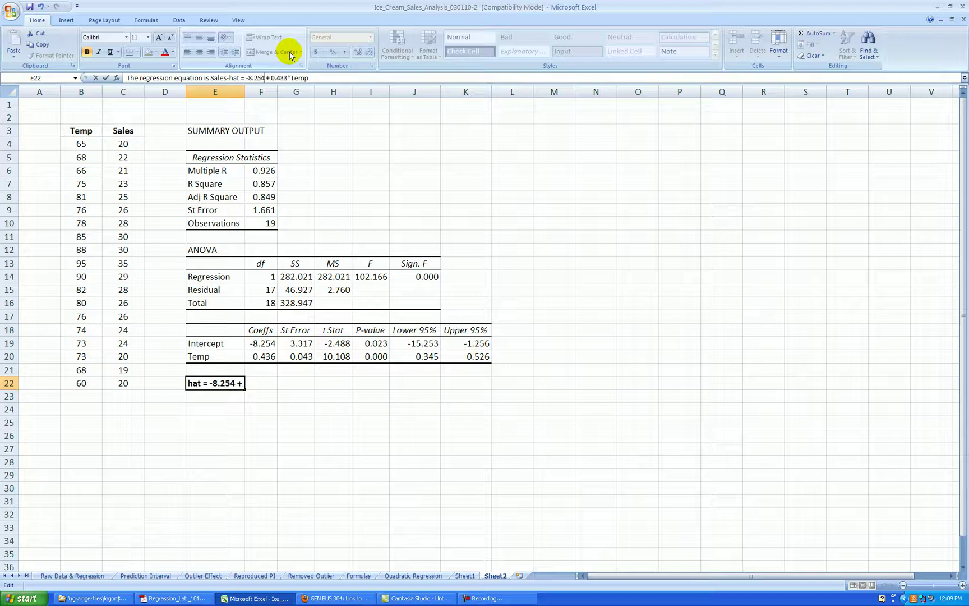
{"action": "left_click", "coordinate": [334, 47]}
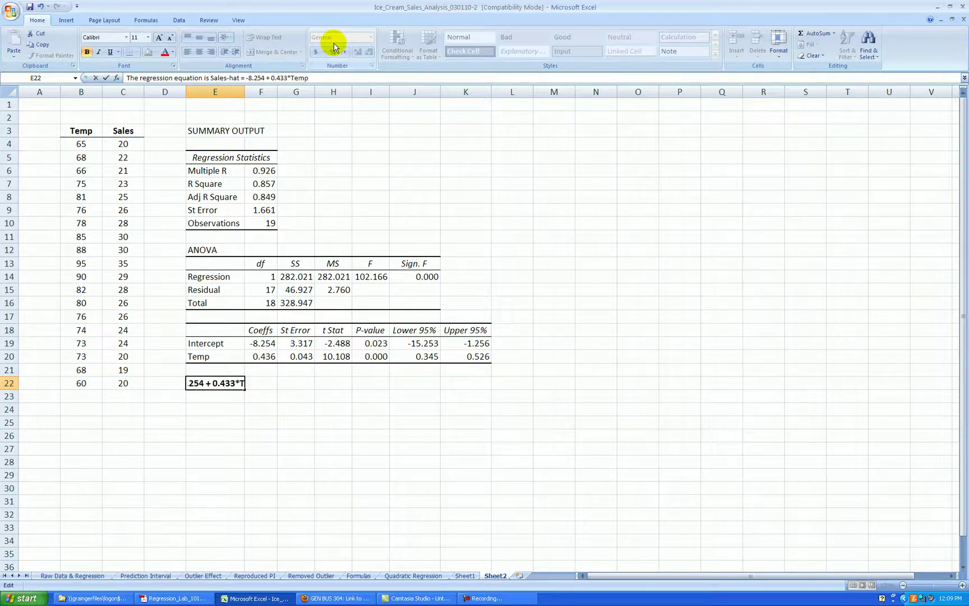
{"action": "key", "text": "Return"}
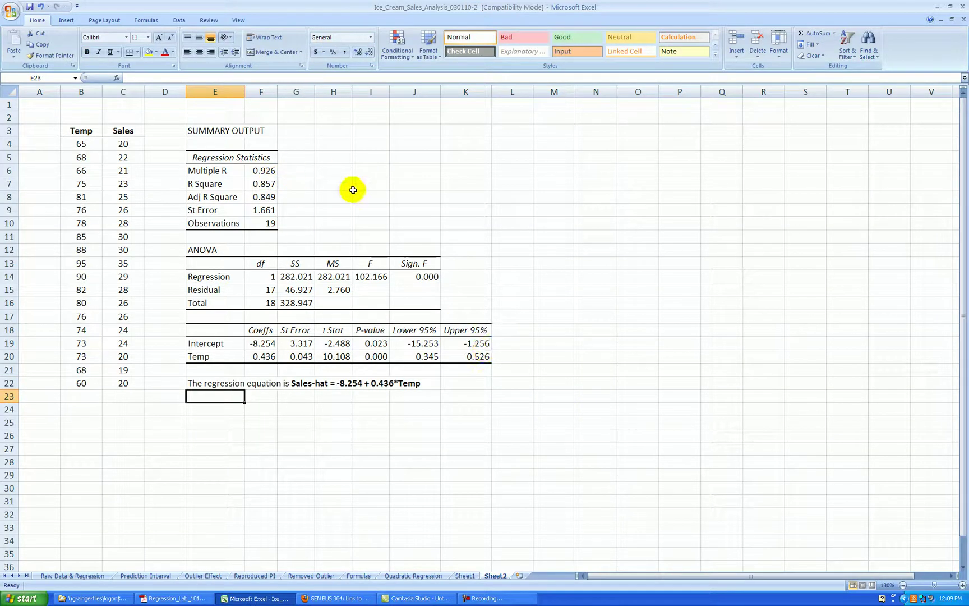
{"action": "left_click", "coordinate": [260, 186]}
{"action": "left_click", "coordinate": [262, 208]}
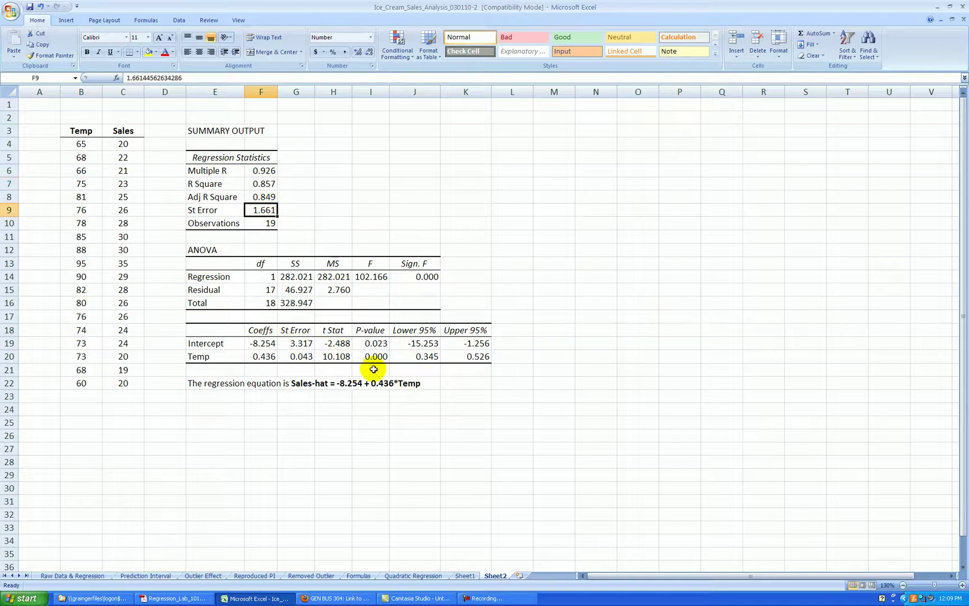
{"action": "left_click_drag", "start_coordinate": [261, 342], "coordinate": [262, 344]}
{"action": "left_click", "coordinate": [266, 356]}
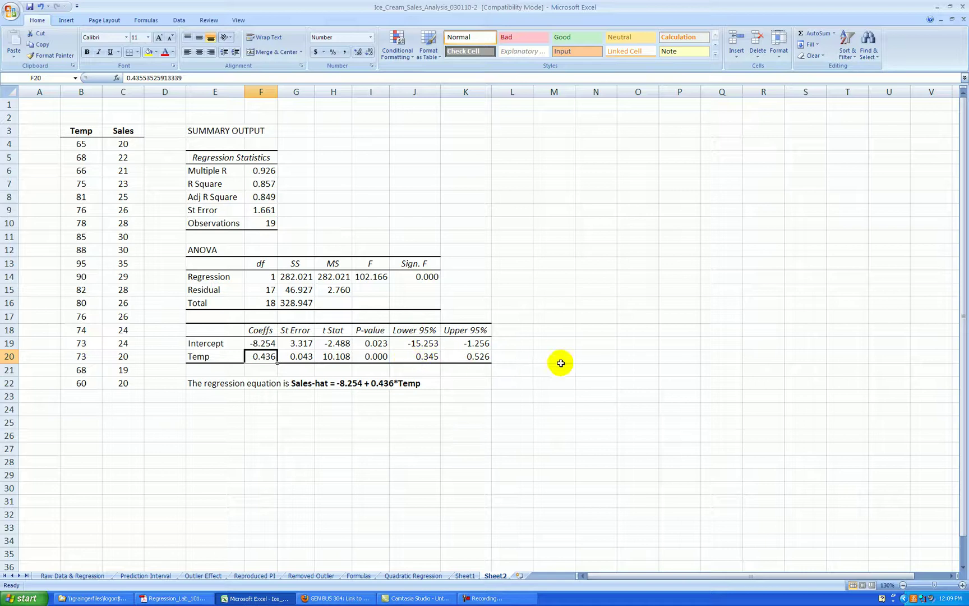
{"action": "left_click", "coordinate": [587, 131]}
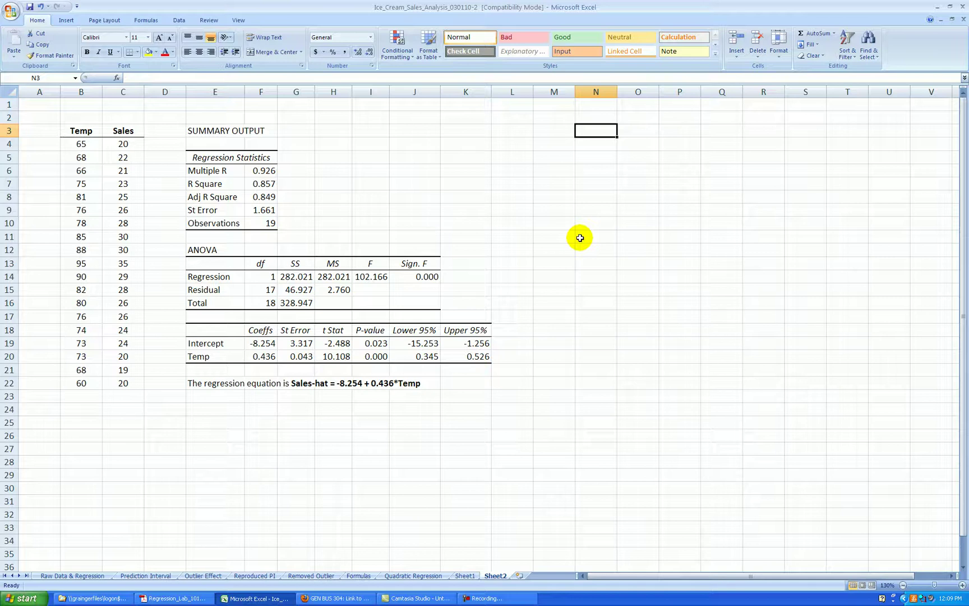
Enter the two-line headers 'Regression Statistic' and 'With Outlier' in columns N and O.
{"action": "type", "text": "Regression"}
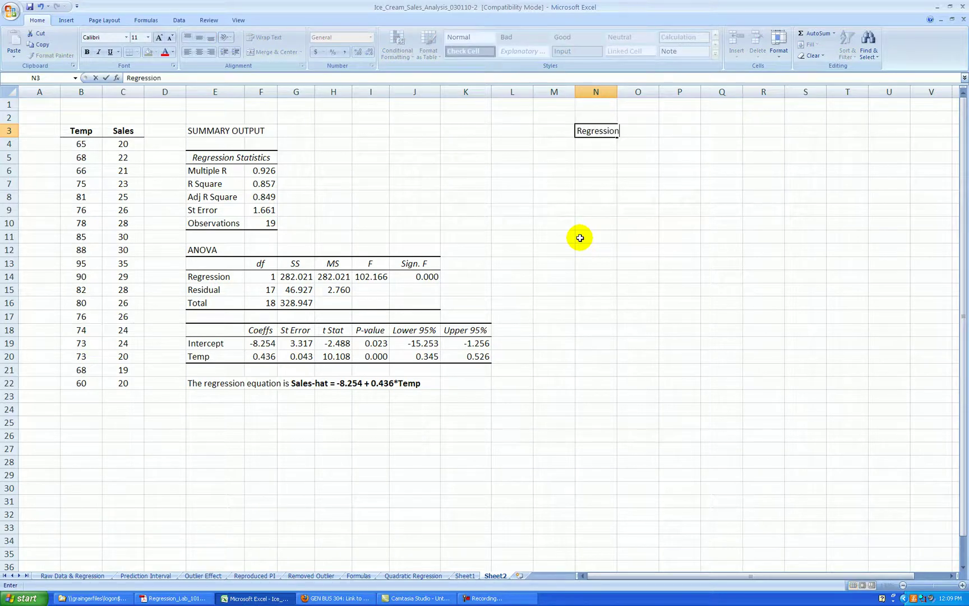
{"action": "key", "text": "Return"}
{"action": "type", "text": "Statis"}
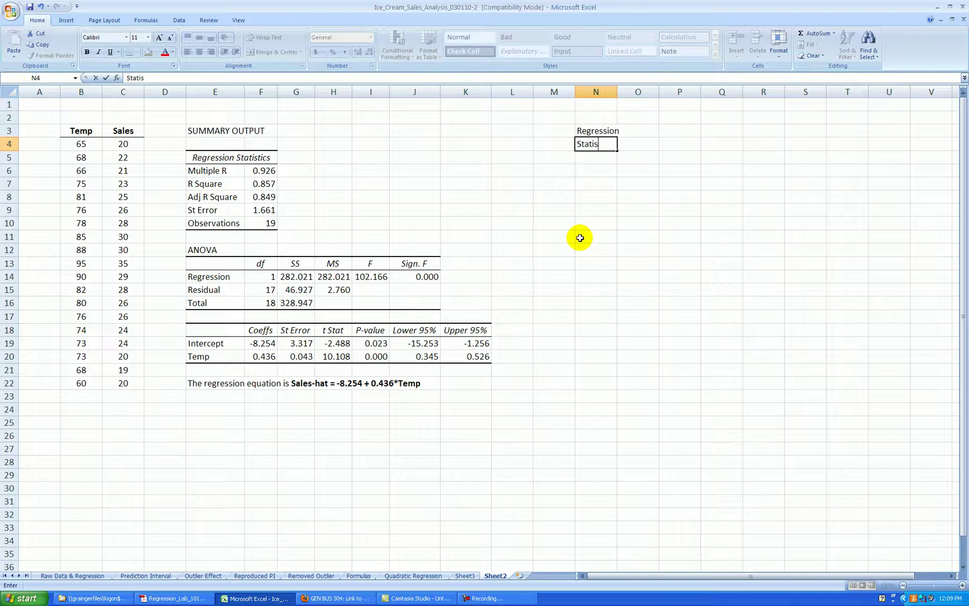
{"action": "type", "text": "tic"}
{"action": "key", "text": "Tab"}
{"action": "key", "text": "Up"}
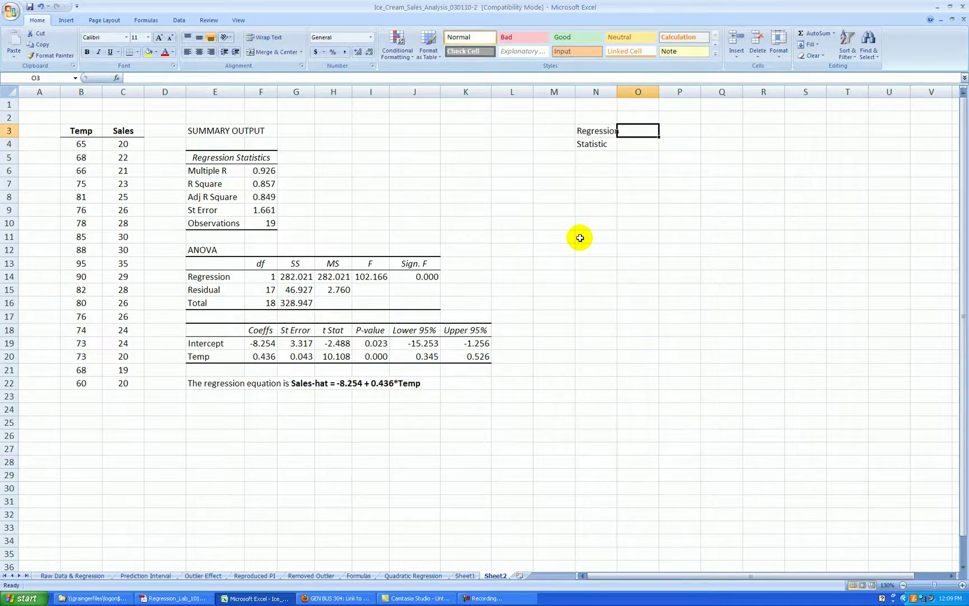
{"action": "type", "text": "With"}
{"action": "key", "text": "Return"}
{"action": "type", "text": "Outlier"}
{"action": "key", "text": "Tab"}
{"action": "key", "text": "Up"}
Enter the two-line headers 'Without Outlier' and 'Percent Change' in columns P and Q.
{"action": "type", "text": "W"}
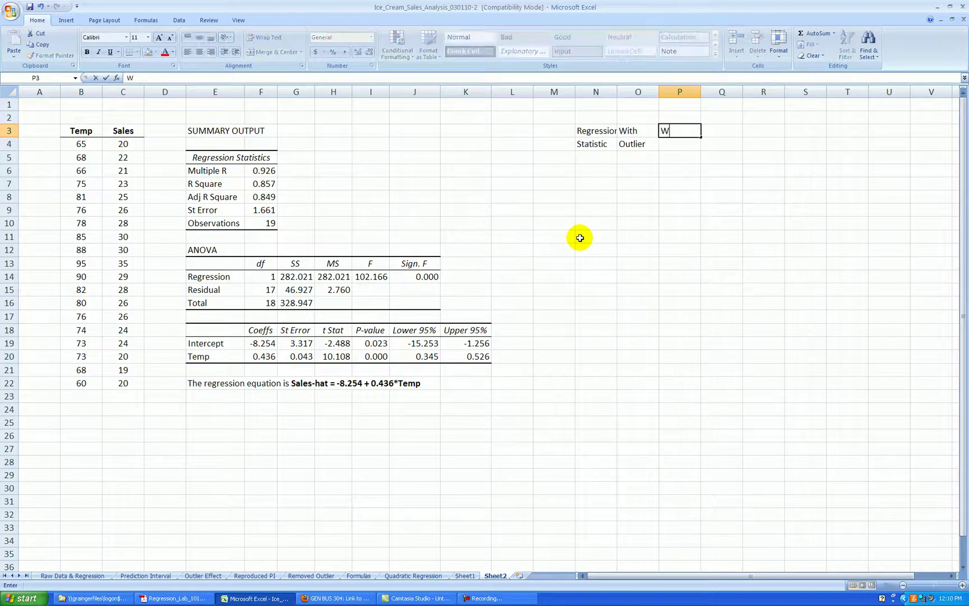
{"action": "type", "text": "ithout"}
{"action": "key", "text": "Return"}
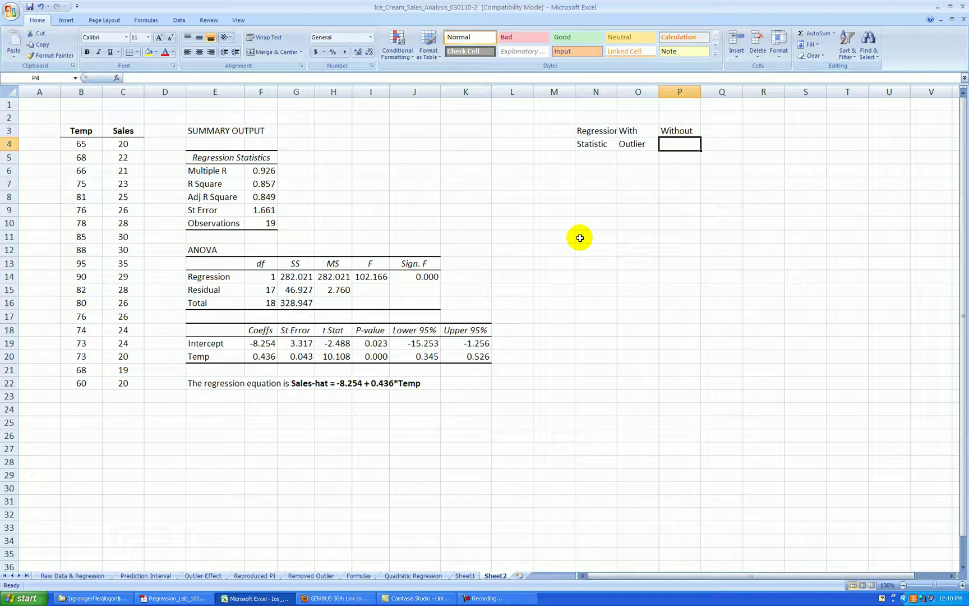
{"action": "type", "text": "Ou"}
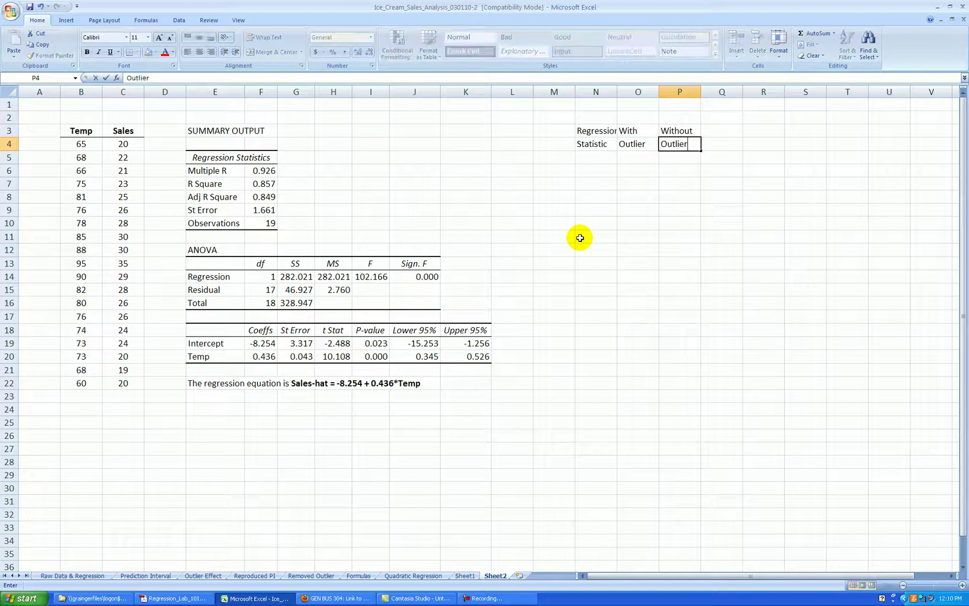
{"action": "type", "text": "tlier"}
{"action": "key", "text": "Tab"}
{"action": "key", "text": "Up"}
{"action": "type", "text": "Percent"}
{"action": "key", "text": "Return"}
{"action": "type", "text": "C"}
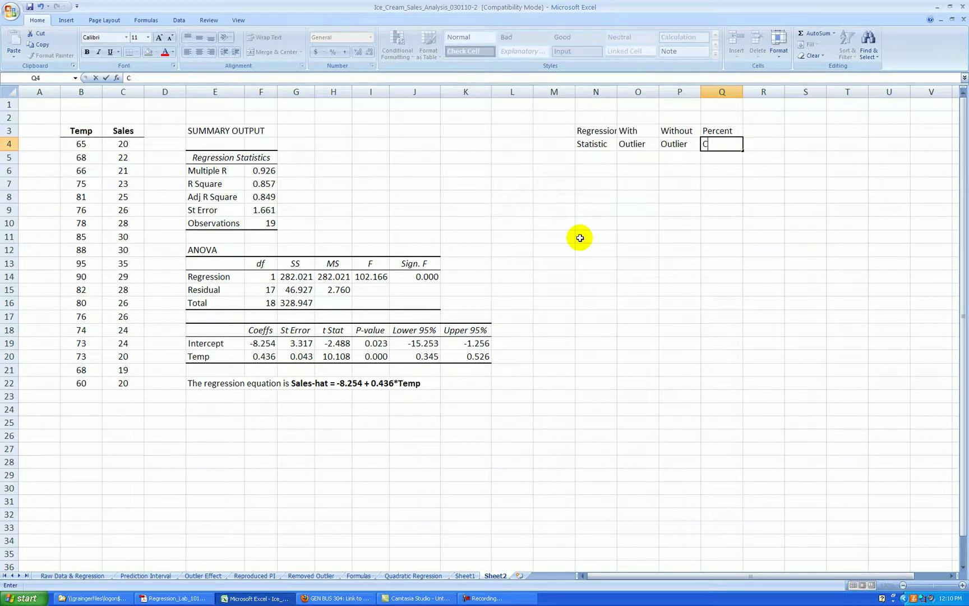
{"action": "type", "text": "hange"}
{"action": "key", "text": "Return"}
Bold the headers, add a bottom border under row 4, and AutoFit and centre columns N:Q.
{"action": "left_click_drag", "start_coordinate": [585, 134], "coordinate": [724, 145]}
{"action": "left_click", "coordinate": [87, 51]}
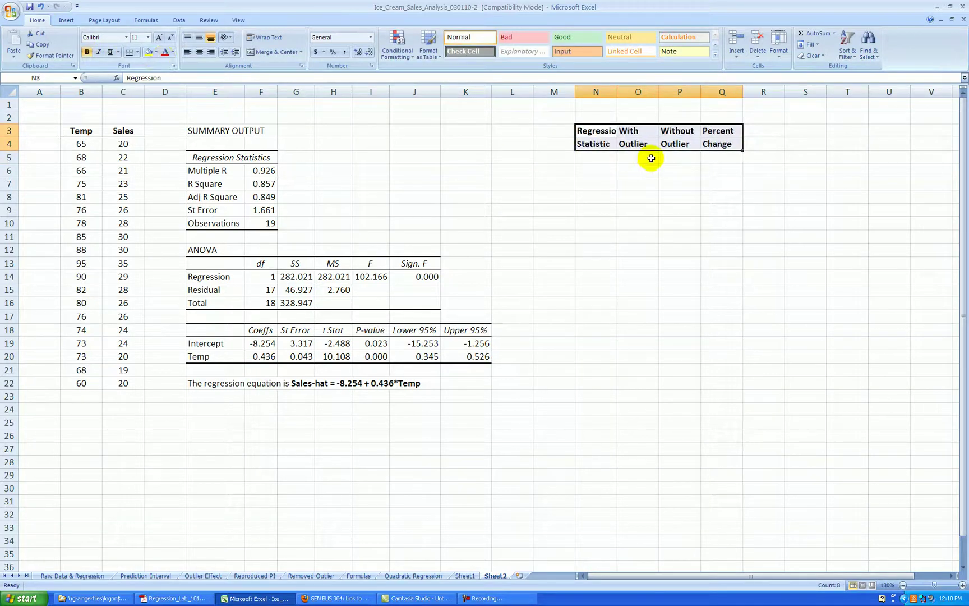
{"action": "left_click", "coordinate": [608, 144]}
{"action": "left_click_drag", "start_coordinate": [609, 144], "coordinate": [724, 144]}
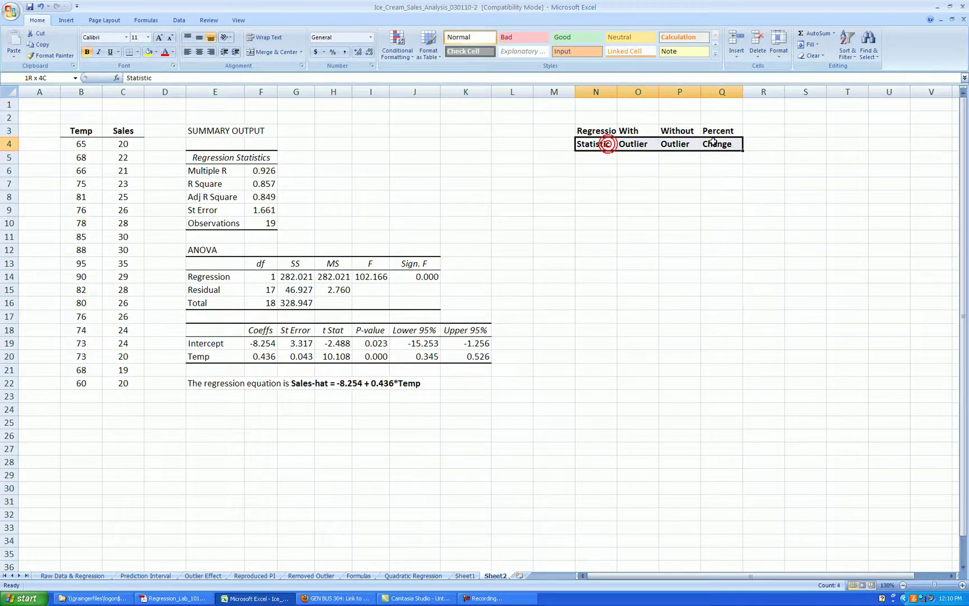
{"action": "left_click", "coordinate": [130, 52]}
{"action": "left_click", "coordinate": [754, 264]}
{"action": "left_click_drag", "start_coordinate": [605, 94], "coordinate": [724, 93]}
{"action": "double_click", "coordinate": [700, 91]}
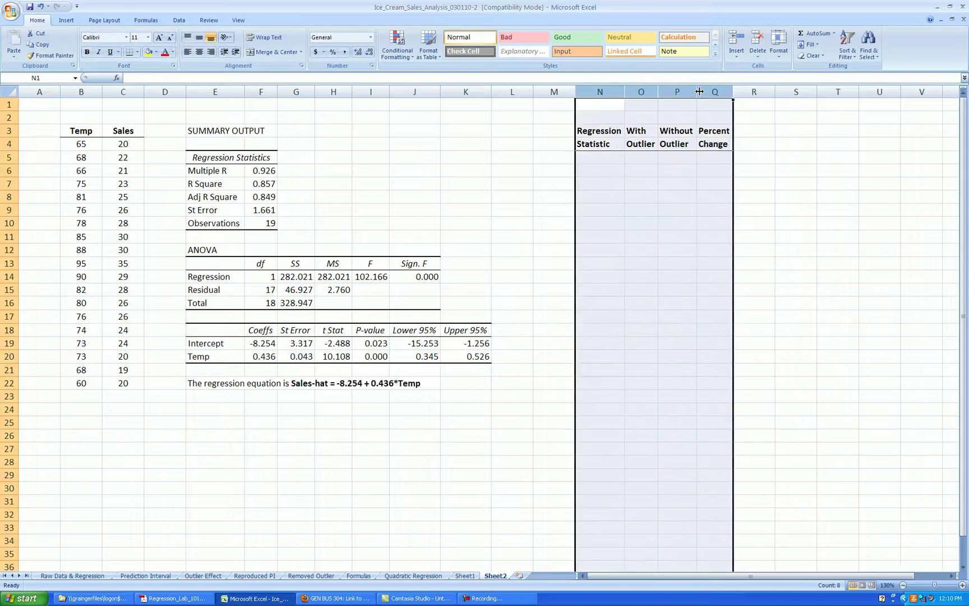
{"action": "left_click", "coordinate": [199, 51]}
Type the row labels b0, b1, R-sq and S in N5:N8.
{"action": "left_click", "coordinate": [608, 158]}
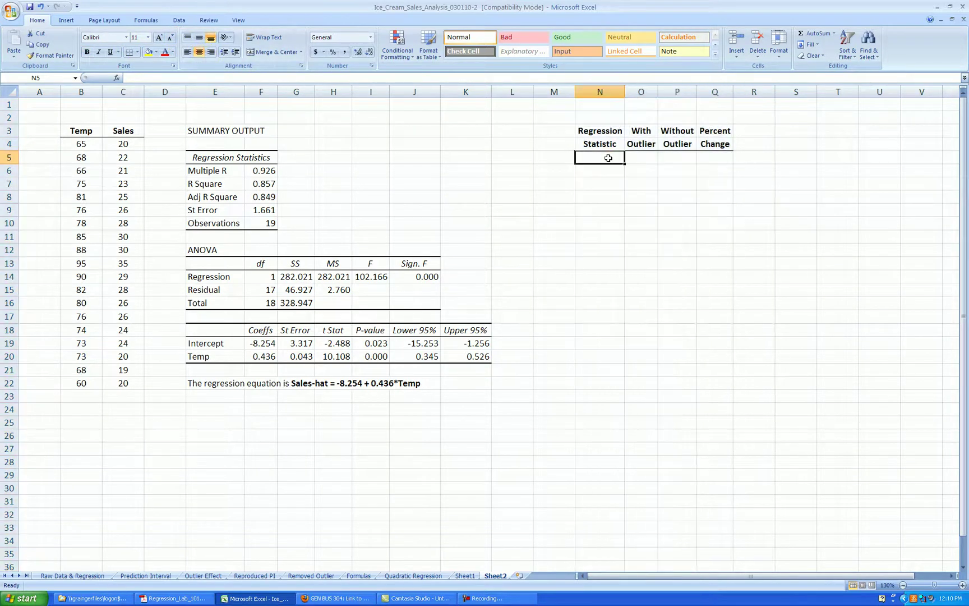
{"action": "type", "text": "b0"}
{"action": "key", "text": "Return"}
{"action": "type", "text": "b1"}
{"action": "key", "text": "Return"}
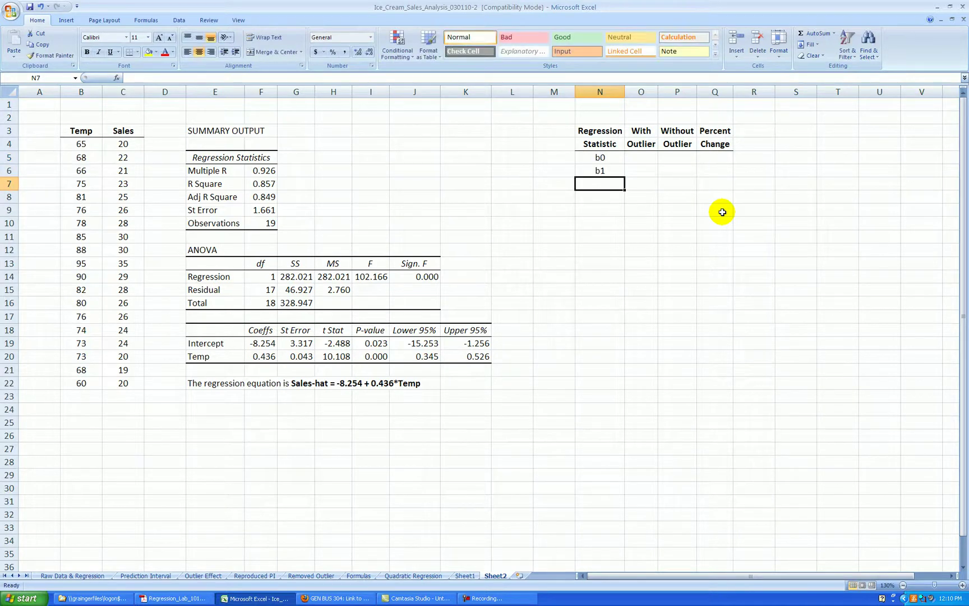
{"action": "type", "text": "R-sq"}
{"action": "key", "text": "Return"}
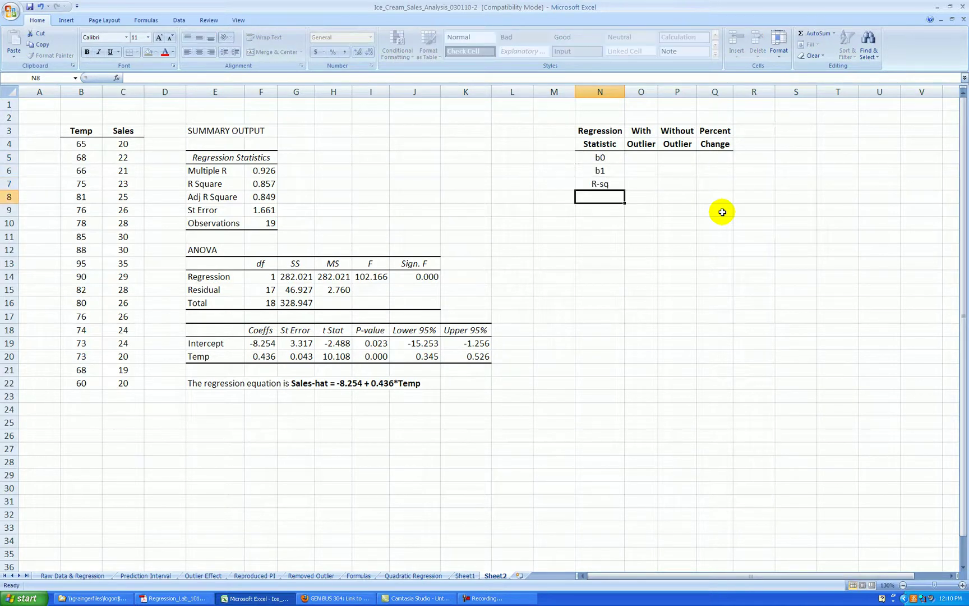
{"action": "type", "text": "S"}
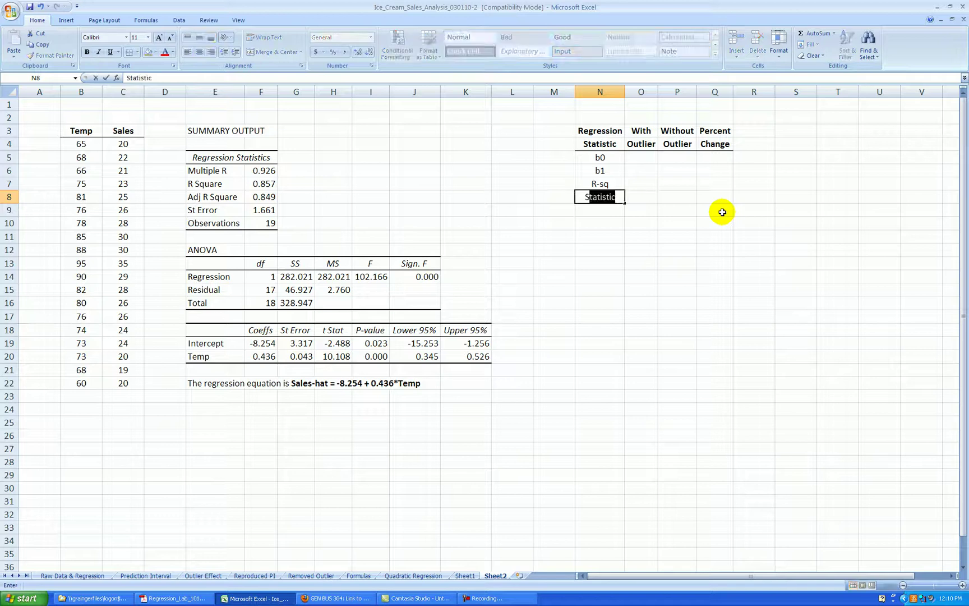
{"action": "key", "text": "Return"}
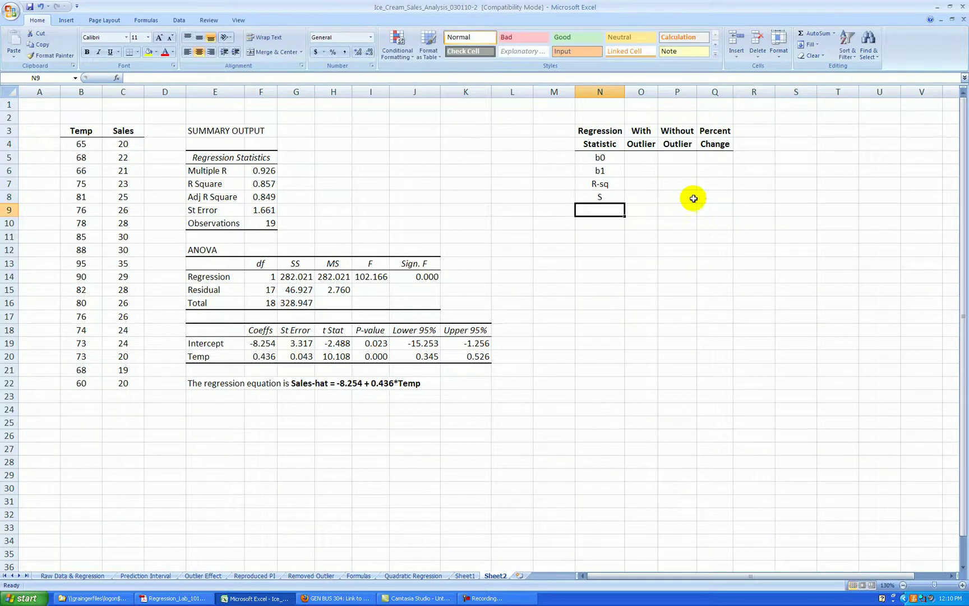
{"action": "left_click", "coordinate": [672, 159]}
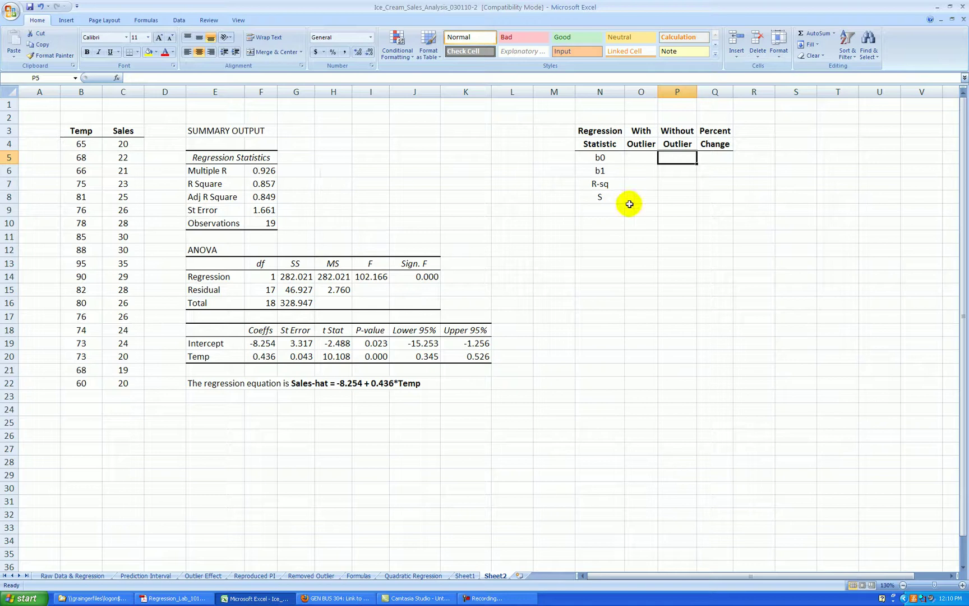
Link the Without Outlier b0 cell to the Intercept coefficient, replacing a mistaken R Square reference.
{"action": "type", "text": "="}
{"action": "left_click", "coordinate": [262, 183]}
{"action": "key", "text": "Return"}
{"action": "type", "text": "="}
{"action": "left_click", "coordinate": [262, 183]}
{"action": "key", "text": "Escape"}
{"action": "left_click", "coordinate": [680, 159]}
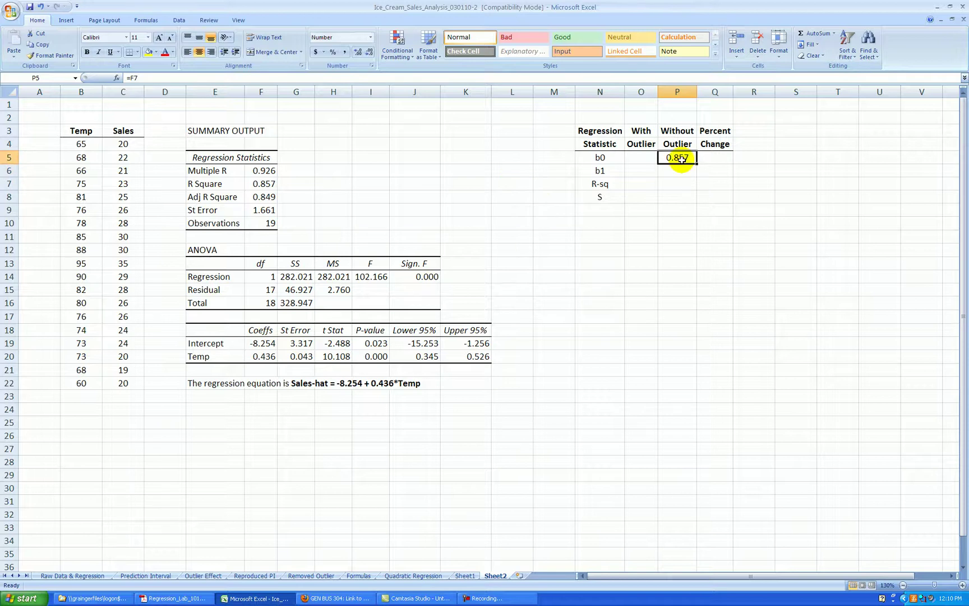
{"action": "type", "text": "="}
{"action": "left_click", "coordinate": [263, 344]}
{"action": "key", "text": "Return"}
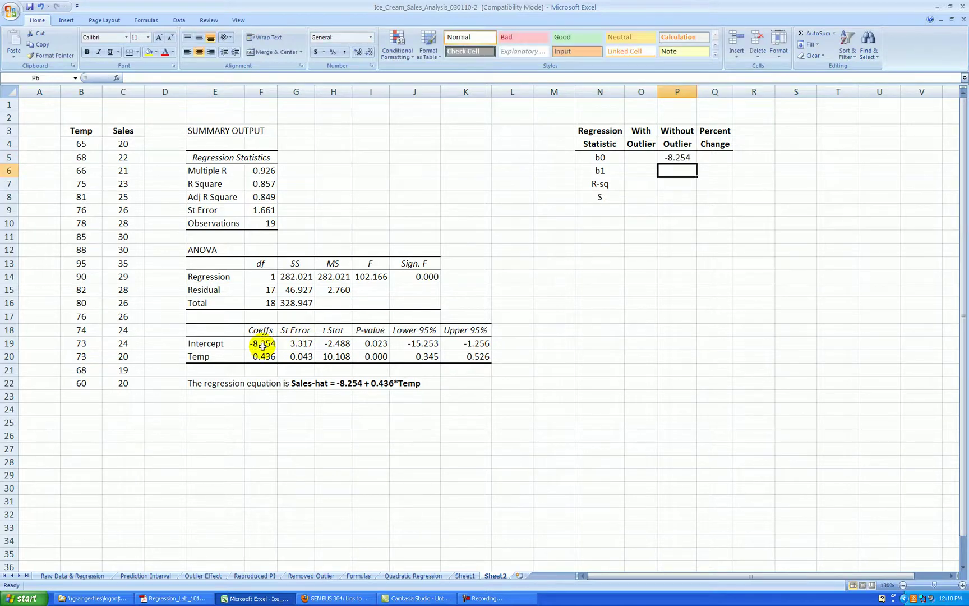
Link Without Outlier b1 to the Temp coefficient and R-sq to R Square.
{"action": "type", "text": "="}
{"action": "left_click", "coordinate": [263, 356]}
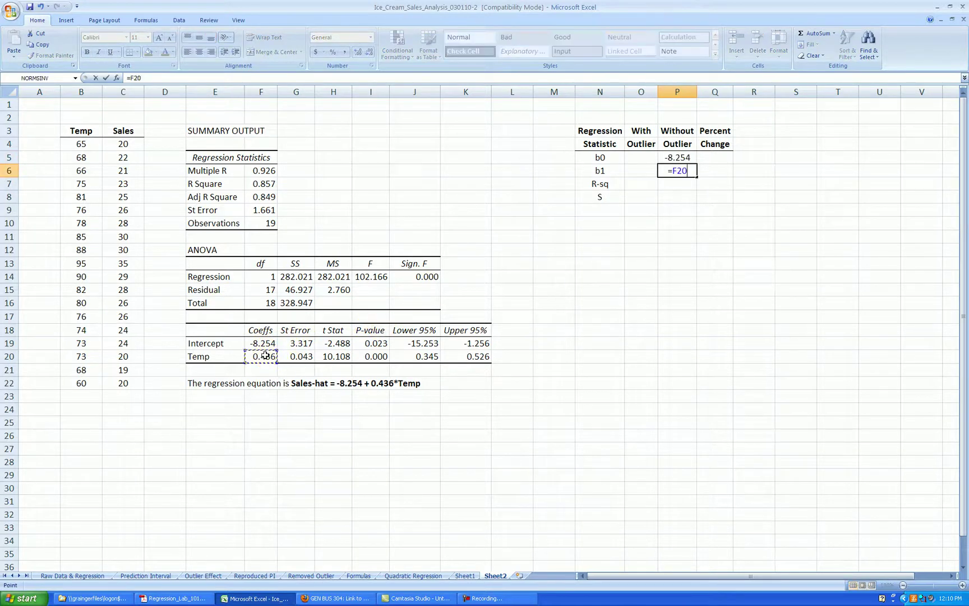
{"action": "key", "text": "Return"}
{"action": "type", "text": "="}
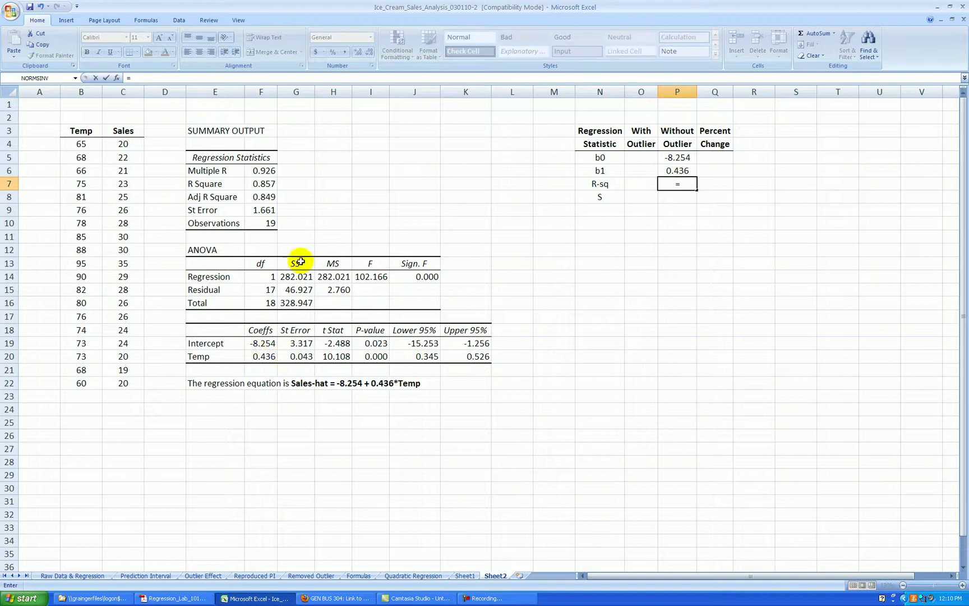
{"action": "left_click", "coordinate": [262, 183]}
{"action": "key", "text": "Return"}
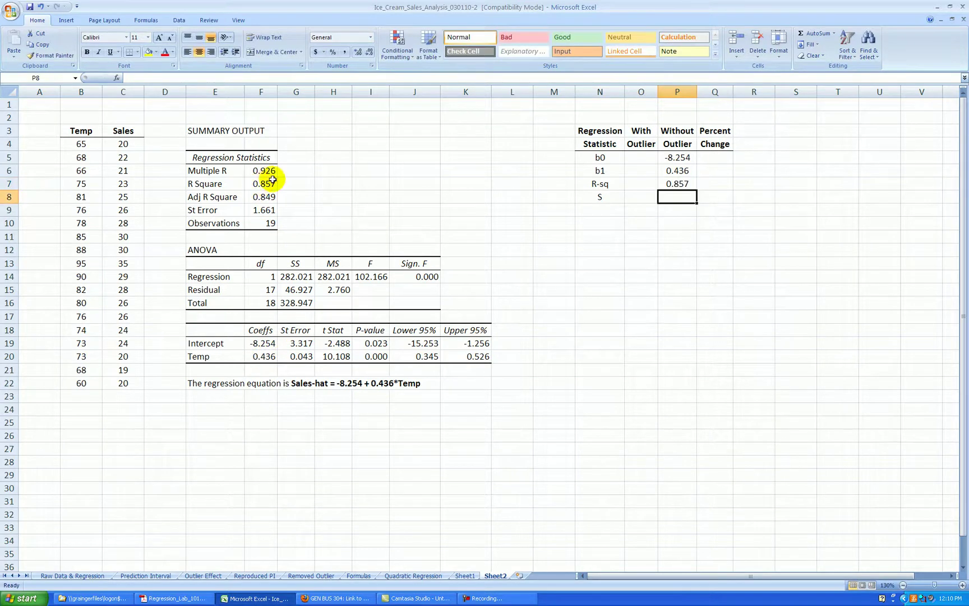
{"action": "left_click", "coordinate": [688, 184]}
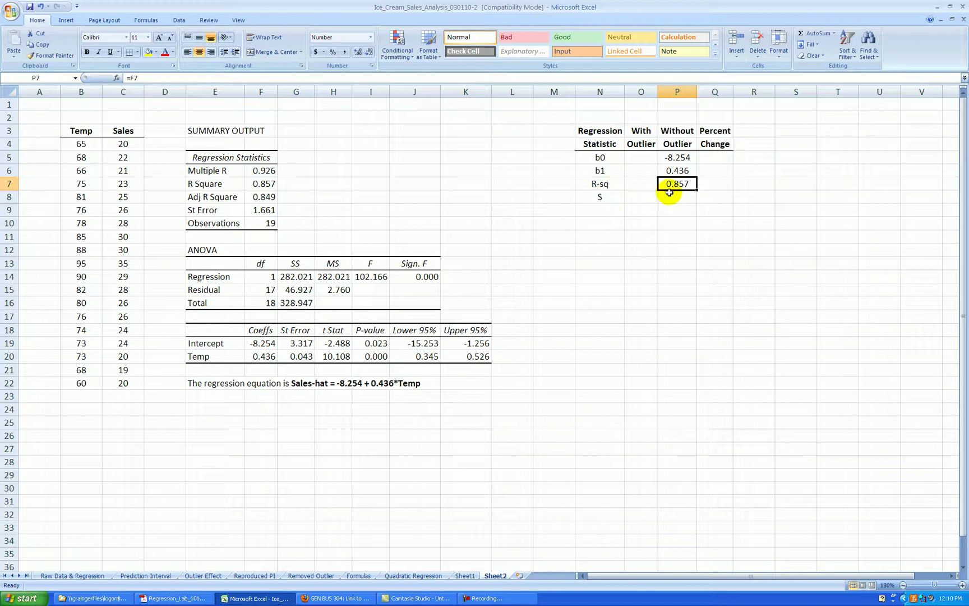
{"action": "left_click", "coordinate": [263, 344]}
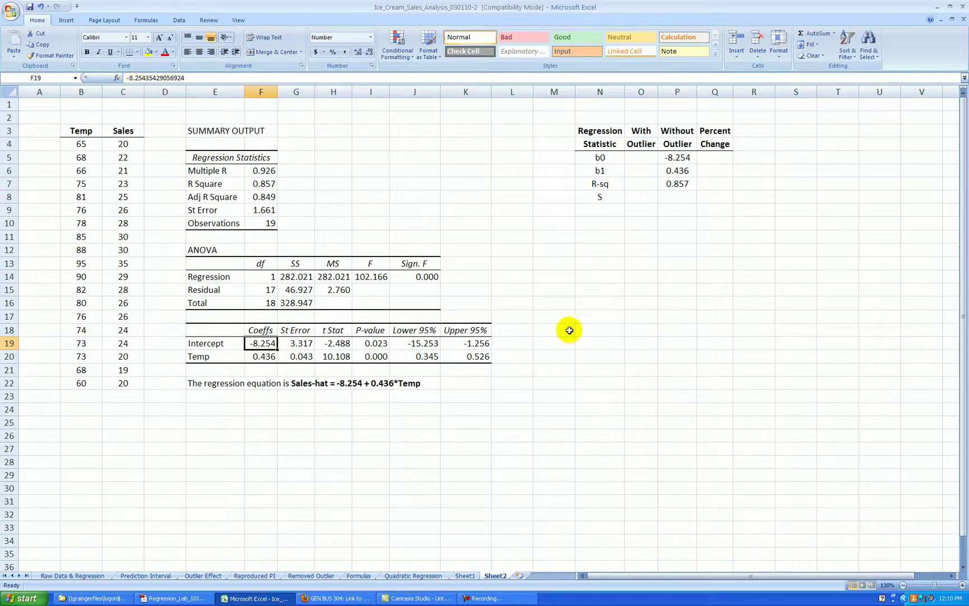
Link the Without Outlier S cell to the standard error 1.661.
{"action": "left_click", "coordinate": [681, 198]}
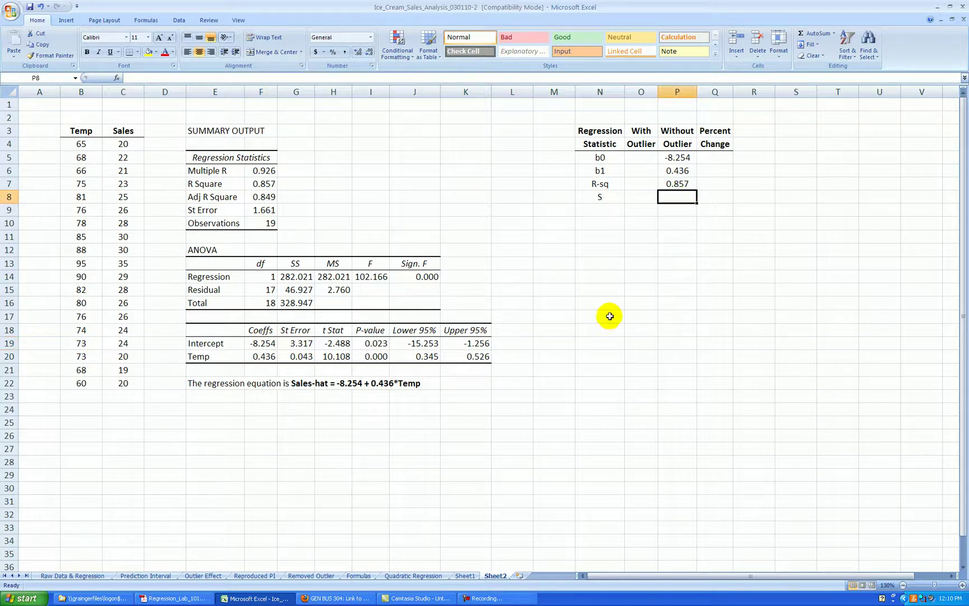
{"action": "type", "text": "="}
{"action": "left_click", "coordinate": [259, 210]}
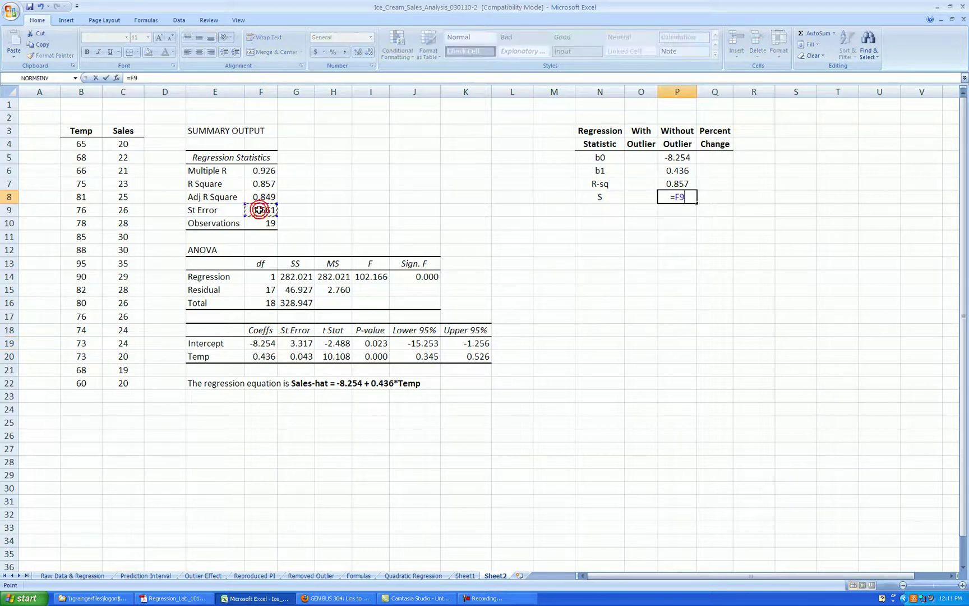
{"action": "key", "text": "Return"}
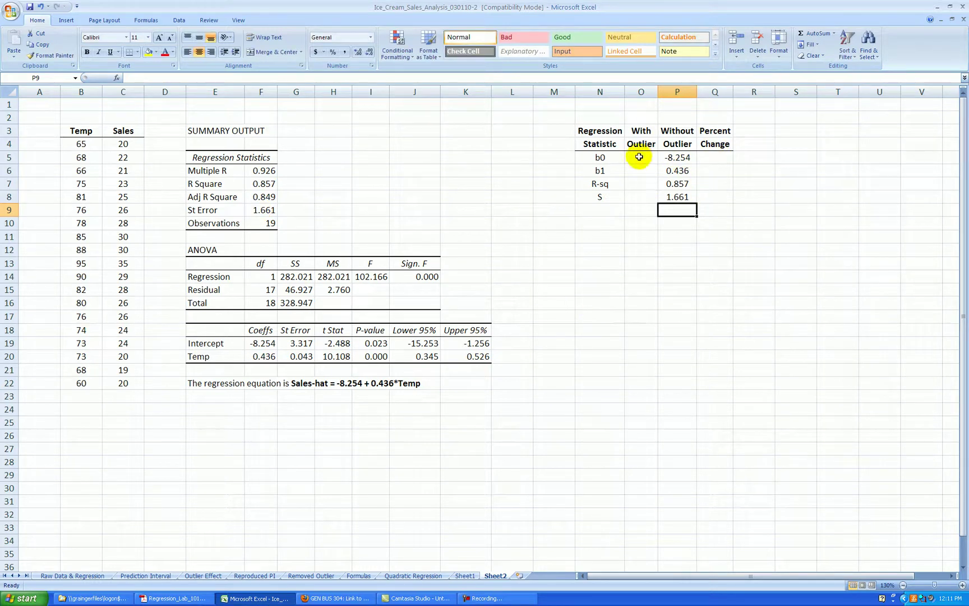
Copy Sheet1's with-outlier statistics F5:F20 and paste them into Sheet2 starting at S5.
{"action": "left_click", "coordinate": [464, 575]}
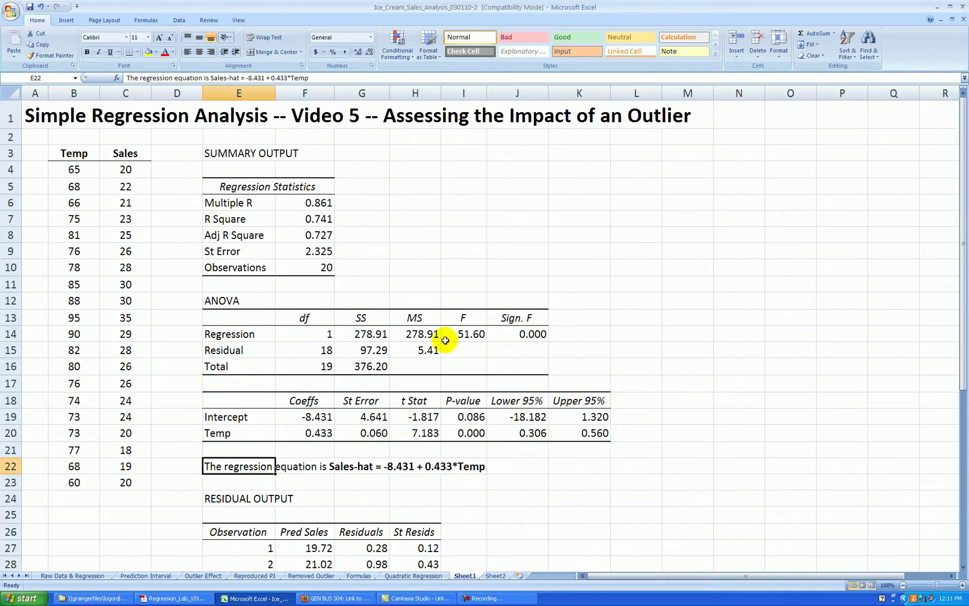
{"action": "left_click_drag", "start_coordinate": [317, 188], "coordinate": [323, 433]}
{"action": "key", "text": "ctrl+c"}
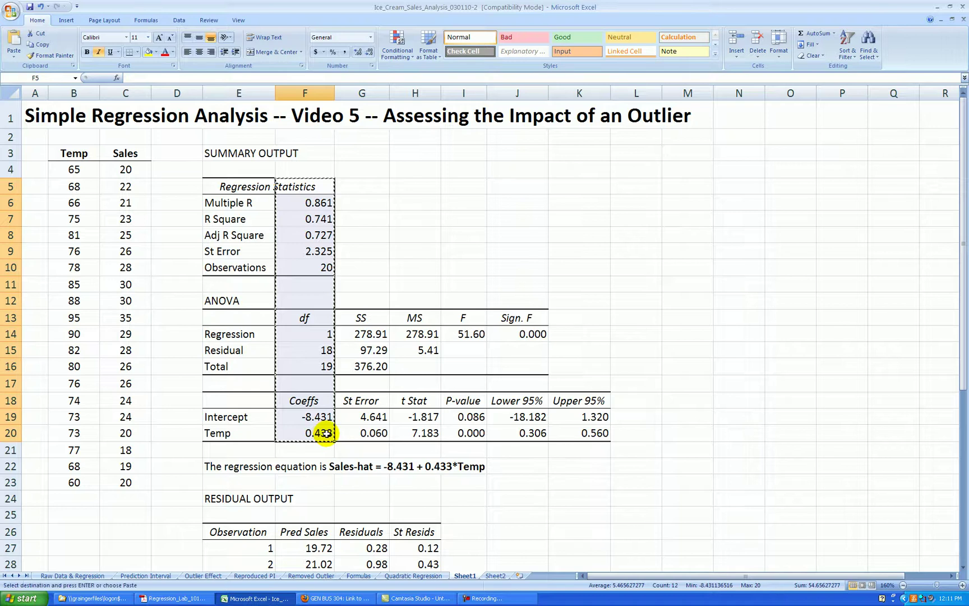
{"action": "left_click", "coordinate": [494, 575]}
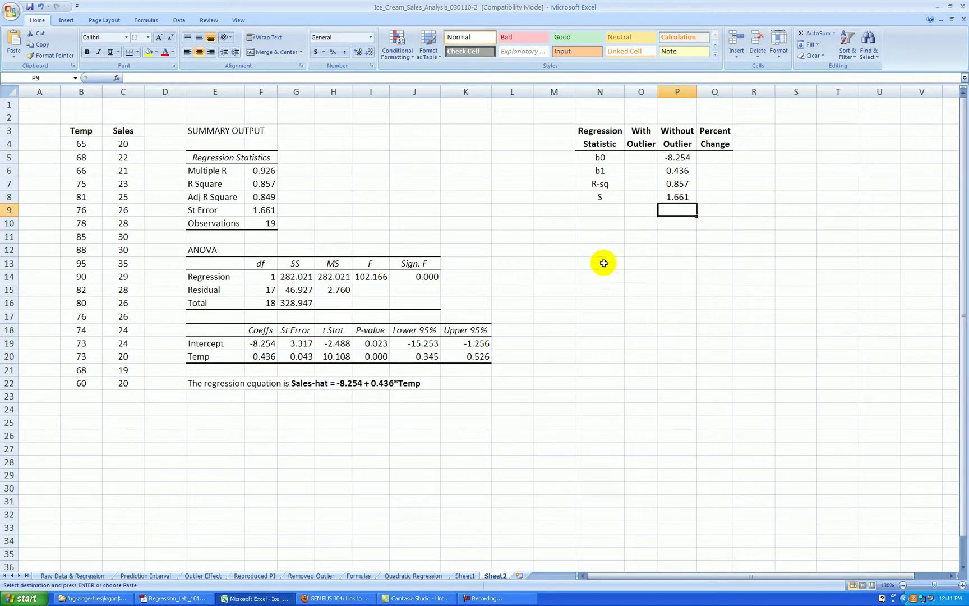
{"action": "left_click", "coordinate": [794, 153]}
{"action": "key", "text": "ctrl+v"}
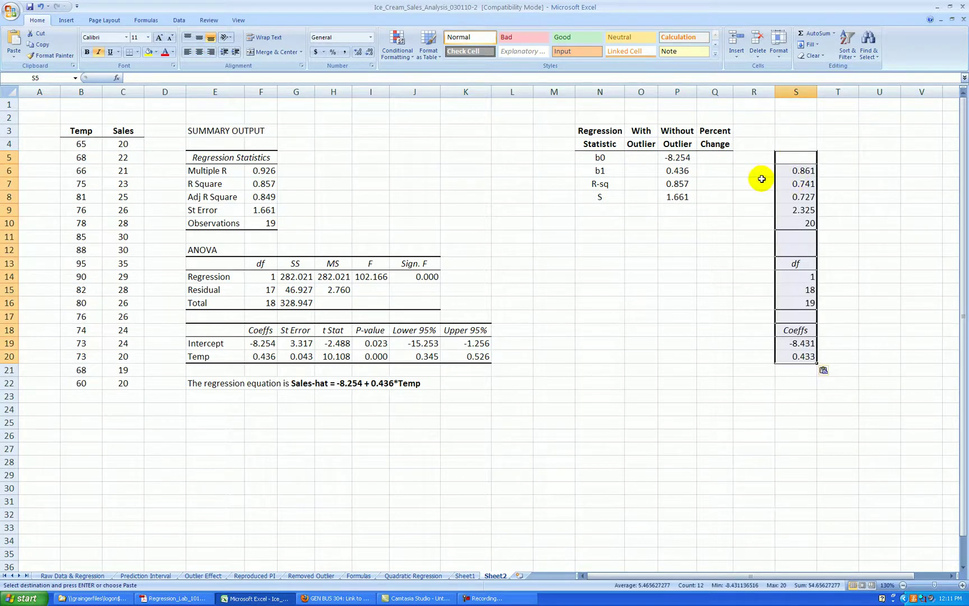
{"action": "left_click", "coordinate": [718, 157]}
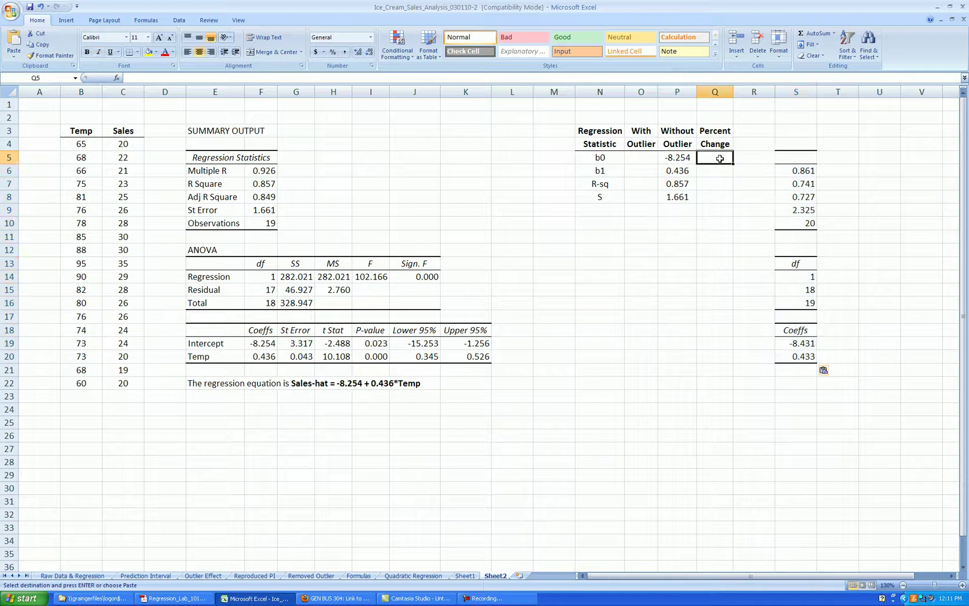
Clear a misplaced formula from Q5 and link With Outlier b0 in O5 to =S19.
{"action": "type", "text": "="}
{"action": "left_click", "coordinate": [800, 343]}
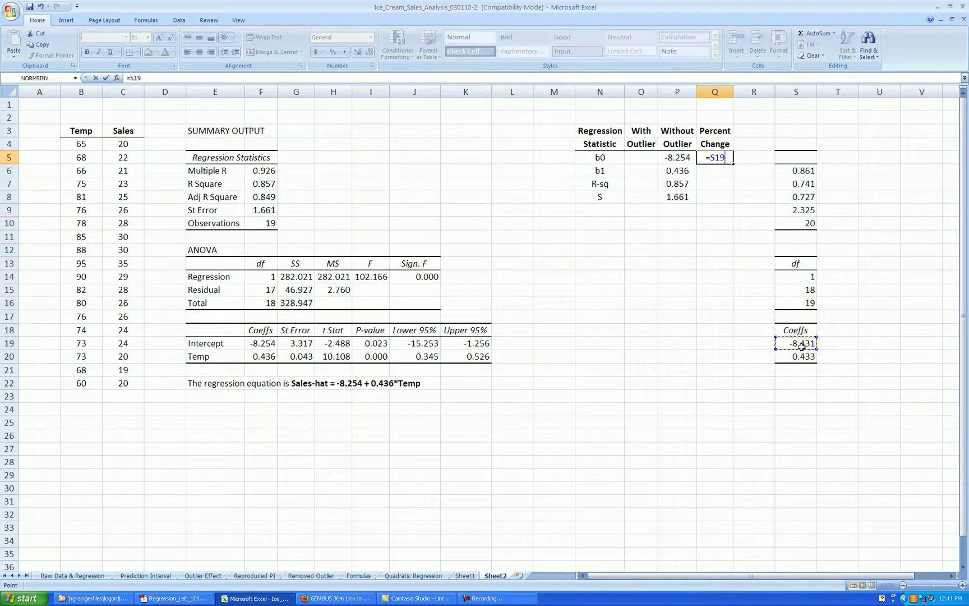
{"action": "key", "text": "Return"}
{"action": "type", "text": "="}
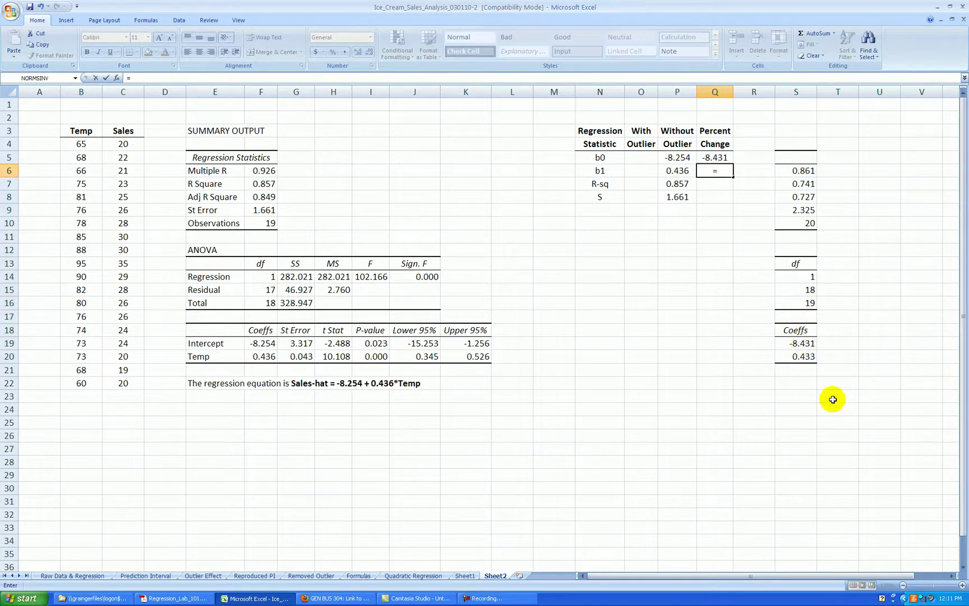
{"action": "key", "text": "Escape"}
{"action": "left_click", "coordinate": [718, 160]}
{"action": "key", "text": "Delete"}
{"action": "left_click", "coordinate": [642, 159]}
{"action": "type", "text": "="}
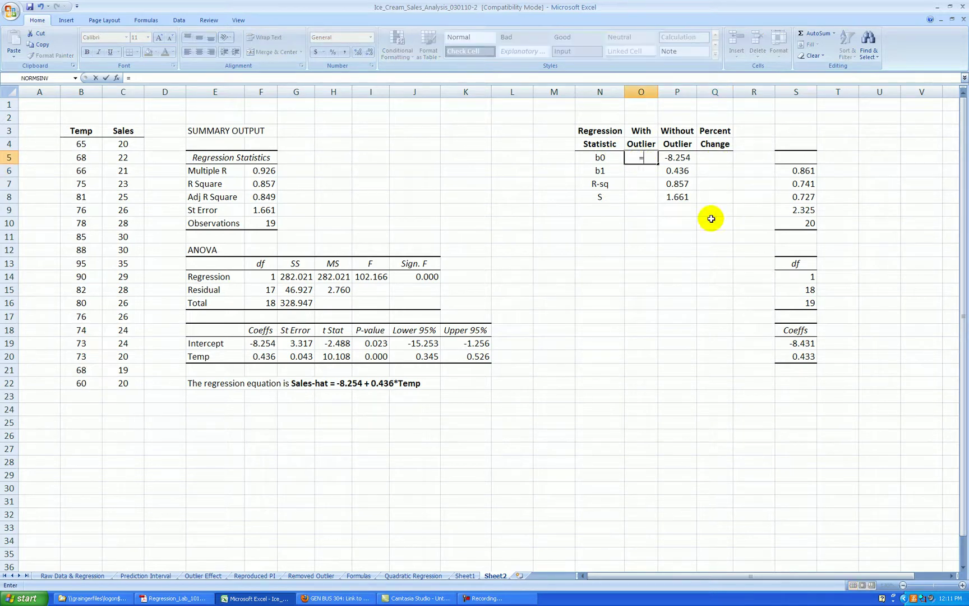
{"action": "left_click", "coordinate": [807, 343]}
{"action": "key", "text": "Return"}
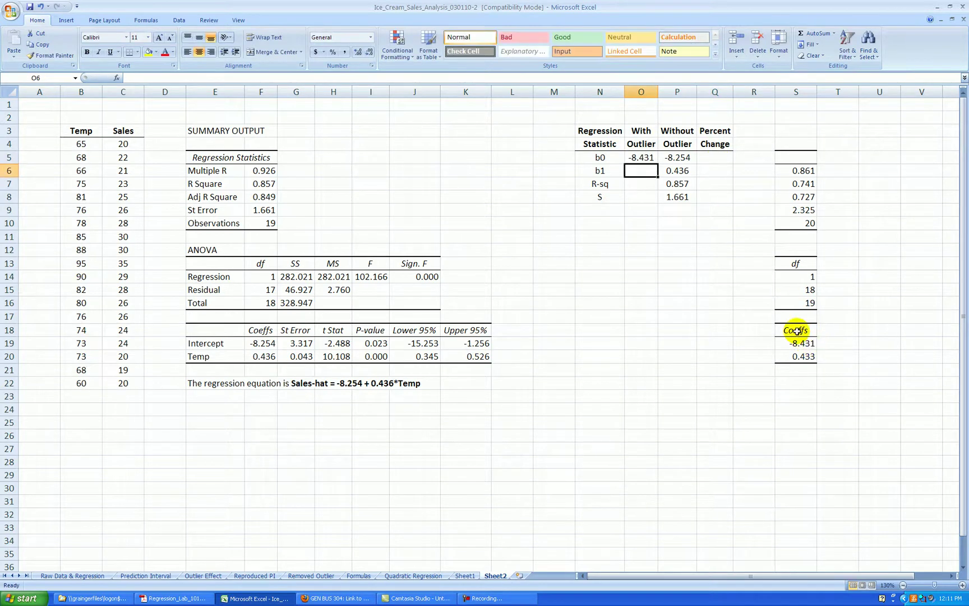
Link With Outlier b1, R-sq and S to =S20, =S7 and =S9.
{"action": "type", "text": "="}
{"action": "left_click", "coordinate": [798, 356]}
{"action": "key", "text": "Return"}
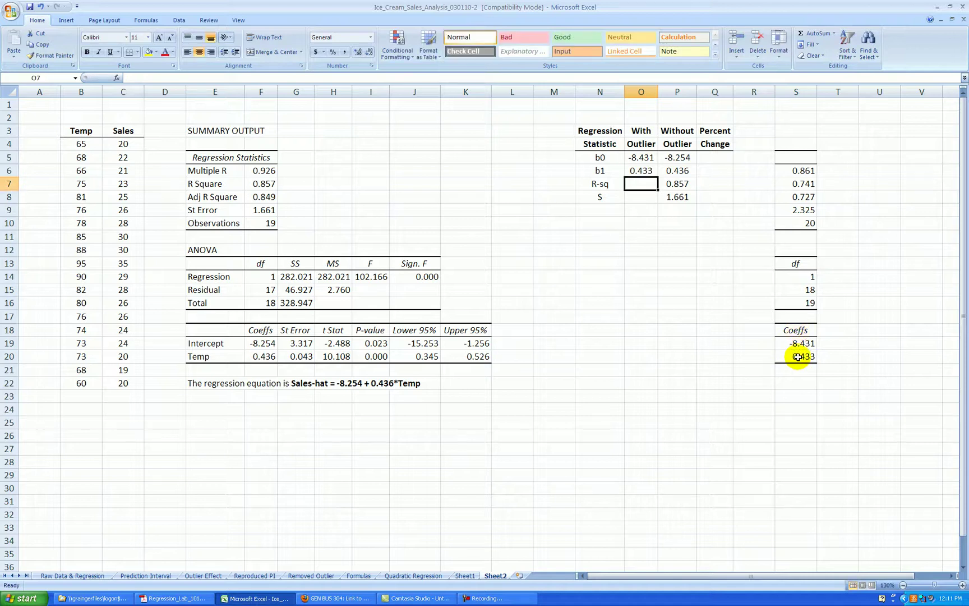
{"action": "type", "text": "="}
{"action": "left_click", "coordinate": [801, 183]}
{"action": "key", "text": "Return"}
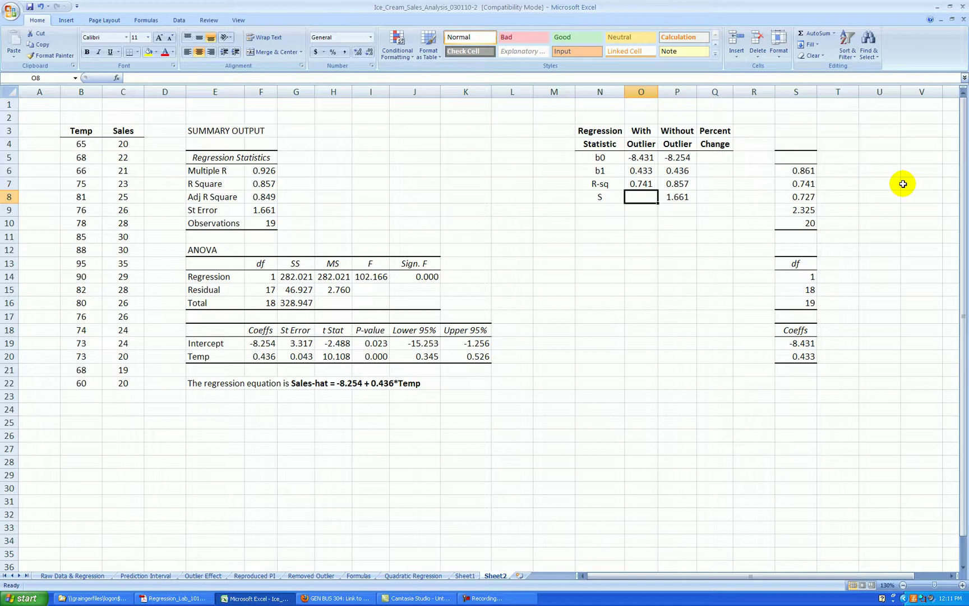
{"action": "type", "text": "="}
{"action": "left_click", "coordinate": [799, 209]}
{"action": "key", "text": "Return"}
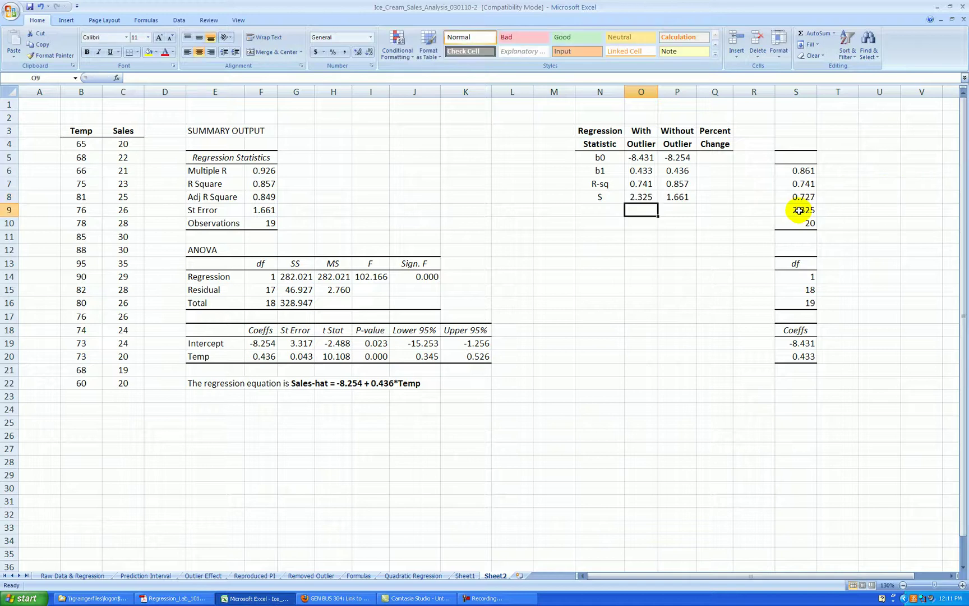
Clear helper column S by filling blank S3 down the column.
{"action": "left_click", "coordinate": [802, 131]}
{"action": "left_click_drag", "start_coordinate": [817, 137], "coordinate": [823, 380]}
{"action": "left_click", "coordinate": [863, 373]}
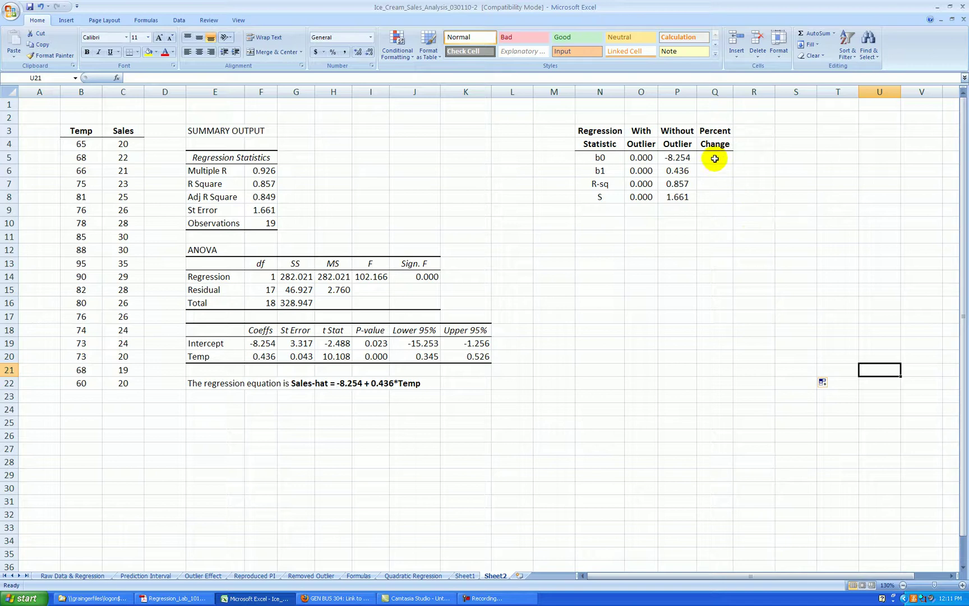
Undo the clearing and paste O5:O8 back as fixed values -8.431, 0.433, 0.741, 2.325.
{"action": "left_click", "coordinate": [40, 6]}
{"action": "left_click_drag", "start_coordinate": [639, 158], "coordinate": [639, 193]}
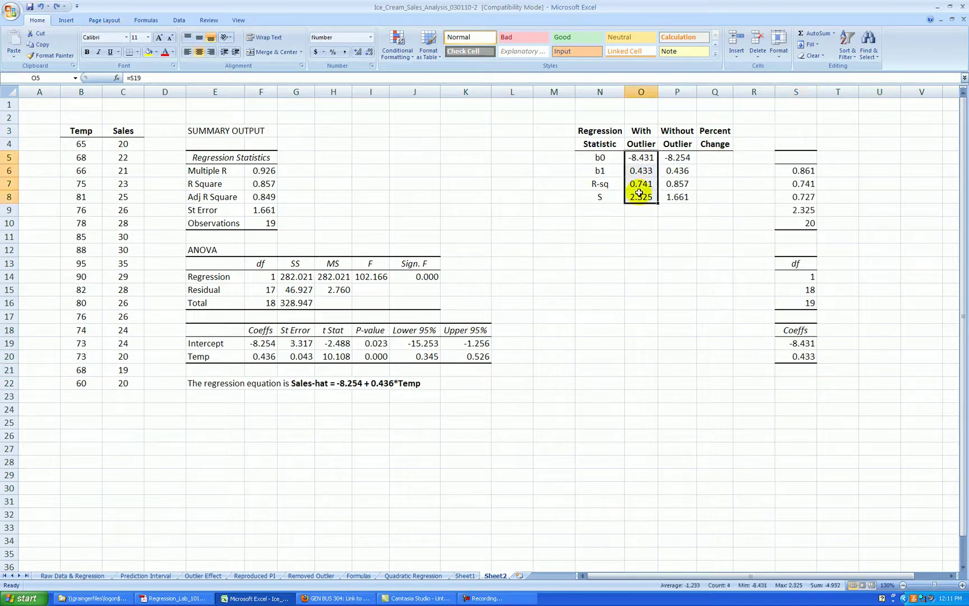
{"action": "key", "text": "ctrl+c"}
{"action": "right_click", "coordinate": [643, 181]}
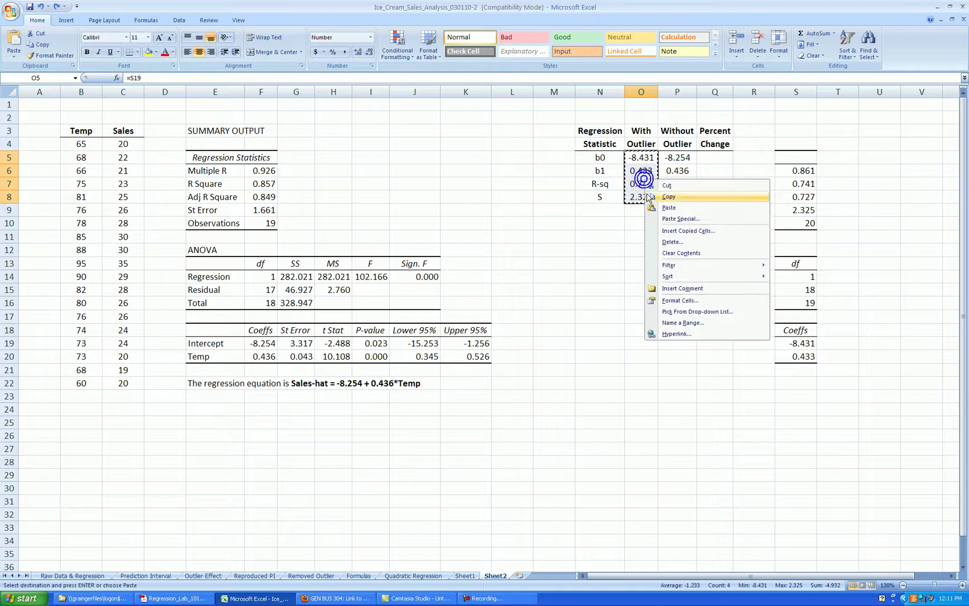
{"action": "left_click", "coordinate": [672, 220]}
{"action": "left_click", "coordinate": [596, 180]}
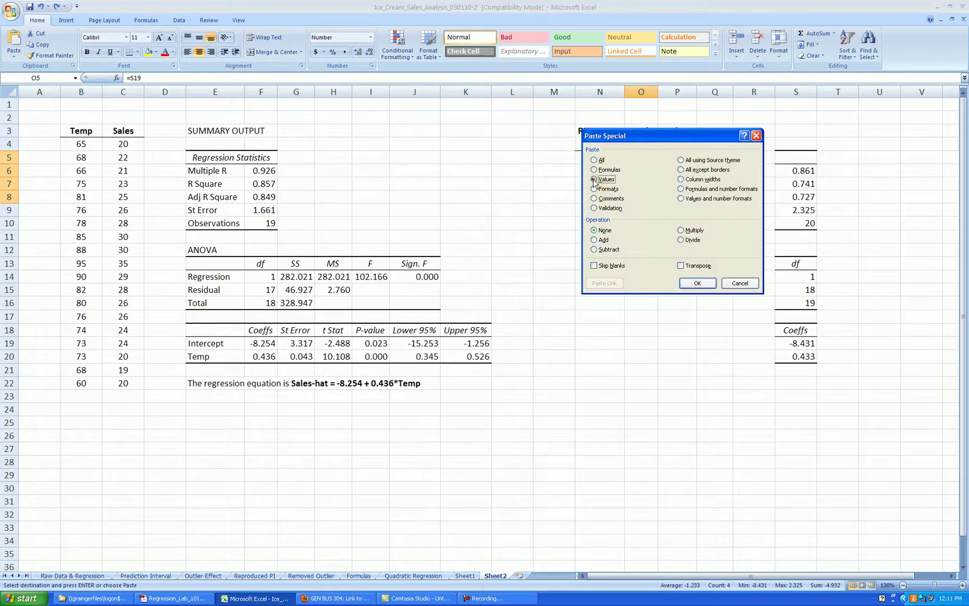
{"action": "left_click", "coordinate": [687, 282]}
Blank out helper column S again by filling empty S3 down it.
{"action": "left_click", "coordinate": [797, 131]}
{"action": "left_click_drag", "start_coordinate": [816, 136], "coordinate": [795, 332]}
{"action": "left_click", "coordinate": [714, 158]}
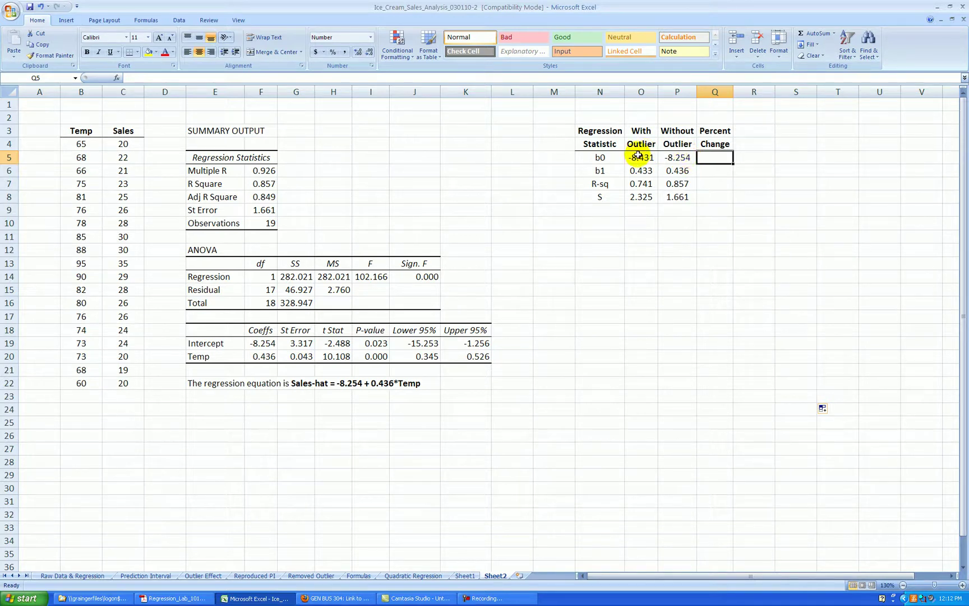
Enter the percent change formula =(P5-O5)/O5 in Q5.
{"action": "type", "text": "="}
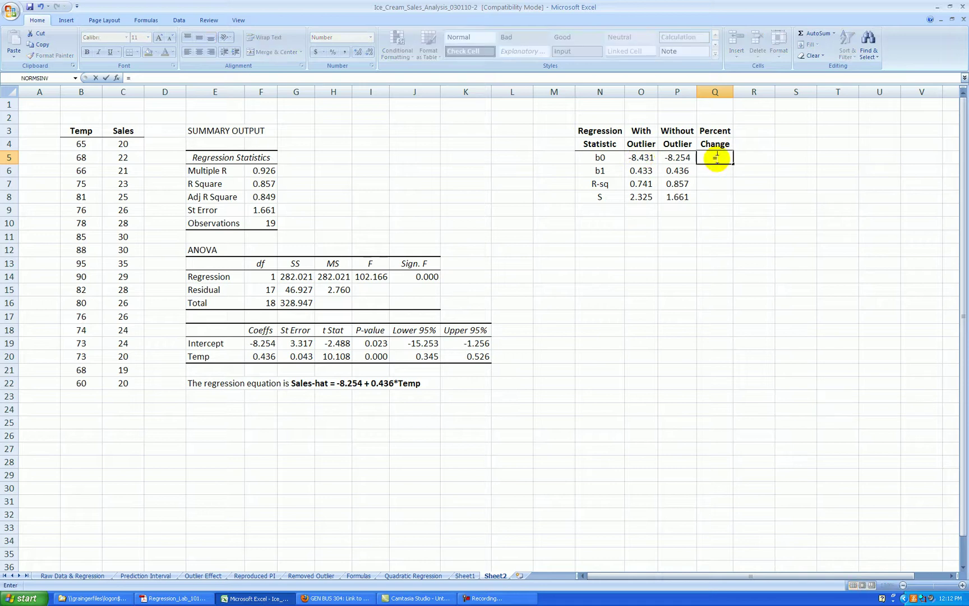
{"action": "type", "text": "("}
{"action": "key", "text": "Left"}
{"action": "type", "text": "-"}
{"action": "key", "text": "Left"}
{"action": "key", "text": "Left"}
{"action": "type", "text": "/"}
{"action": "key", "text": "Left"}
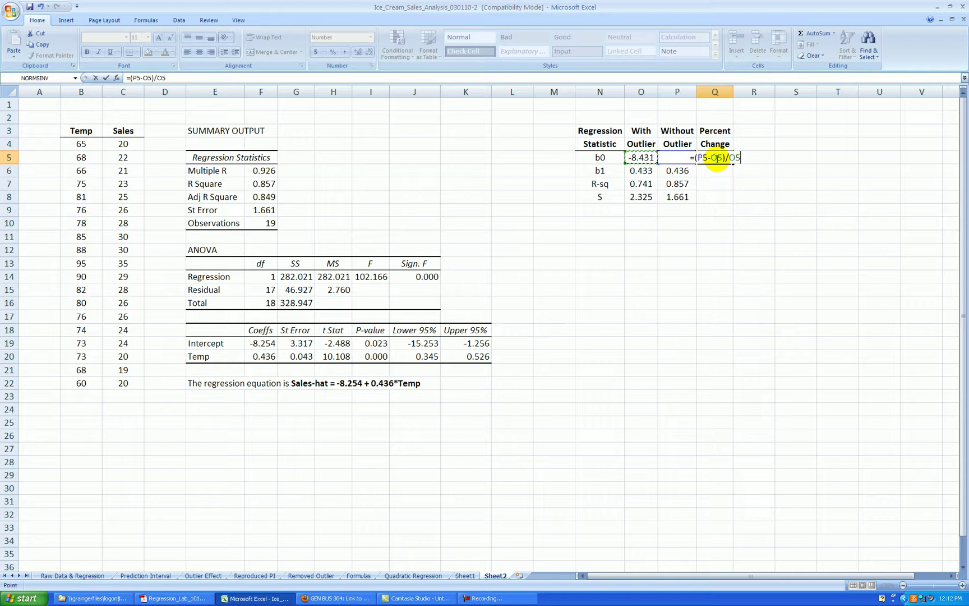
{"action": "key", "text": "Return"}
Format Q5 as a one-decimal percentage and fill it down to Q8.
{"action": "left_click", "coordinate": [722, 157]}
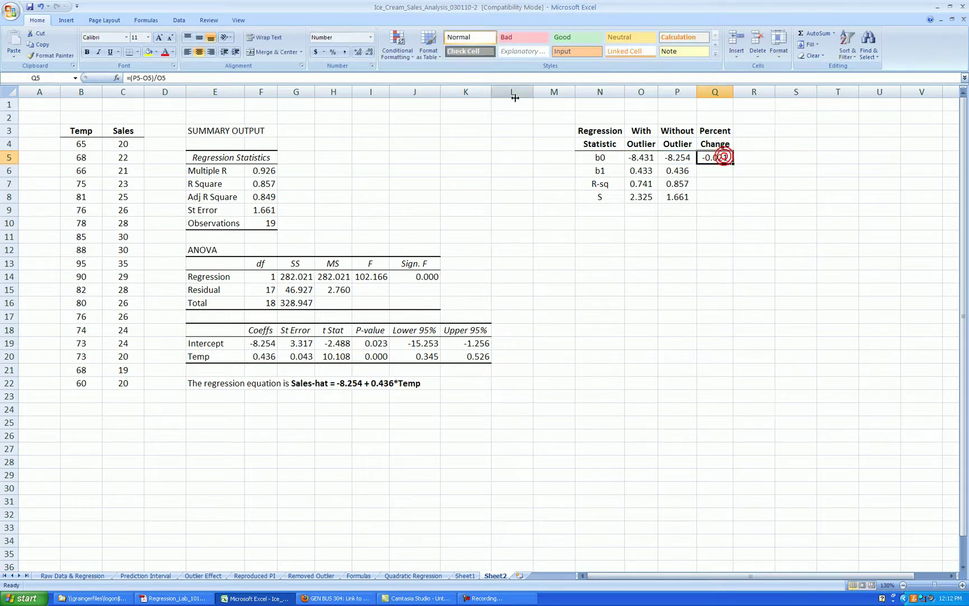
{"action": "left_click", "coordinate": [332, 51]}
{"action": "left_click", "coordinate": [358, 54]}
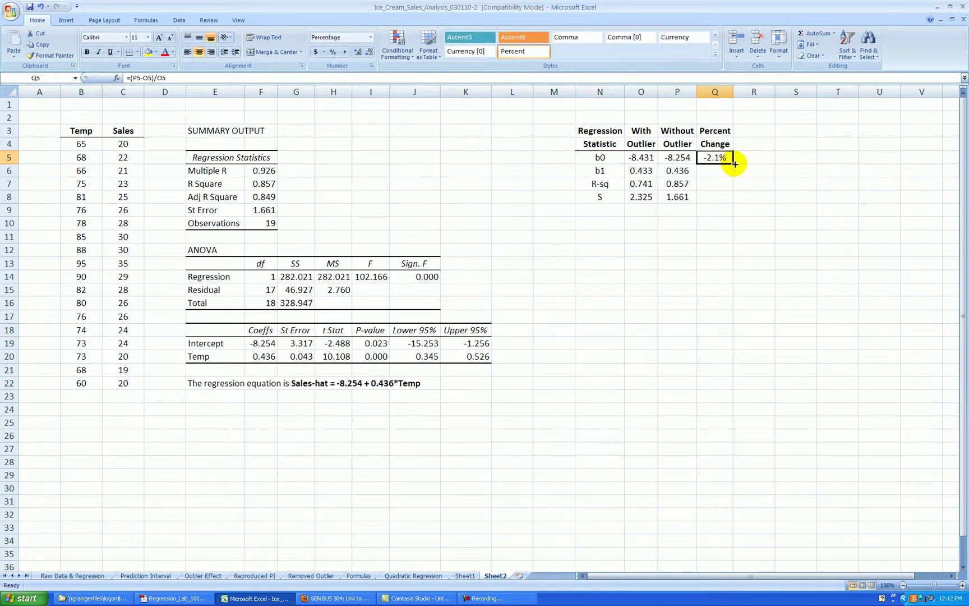
{"action": "left_click_drag", "start_coordinate": [734, 164], "coordinate": [734, 203]}
{"action": "left_click", "coordinate": [782, 172]}
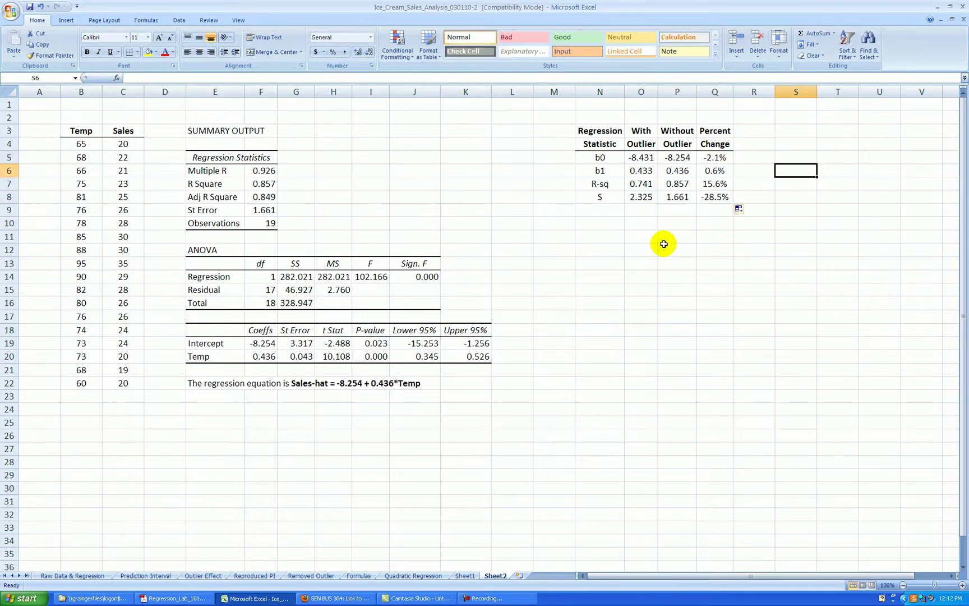
{"action": "scroll", "coordinate": [705, 258], "scroll_direction": "up", "scroll_amount": 6}
{"action": "scroll", "coordinate": [769, 328], "scroll_direction": "up", "scroll_amount": 1}
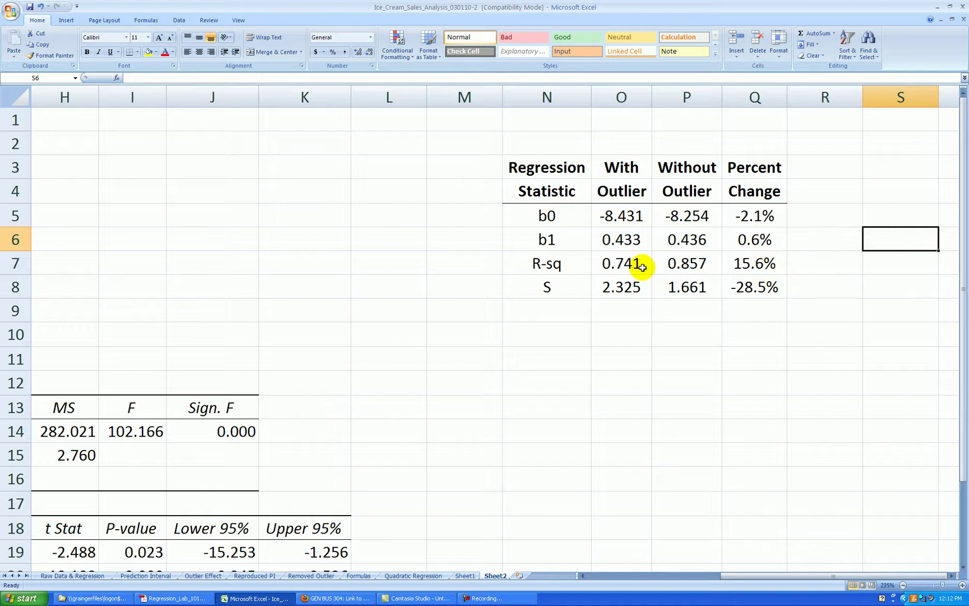
{"action": "left_click", "coordinate": [688, 263]}
{"action": "left_click", "coordinate": [621, 263]}
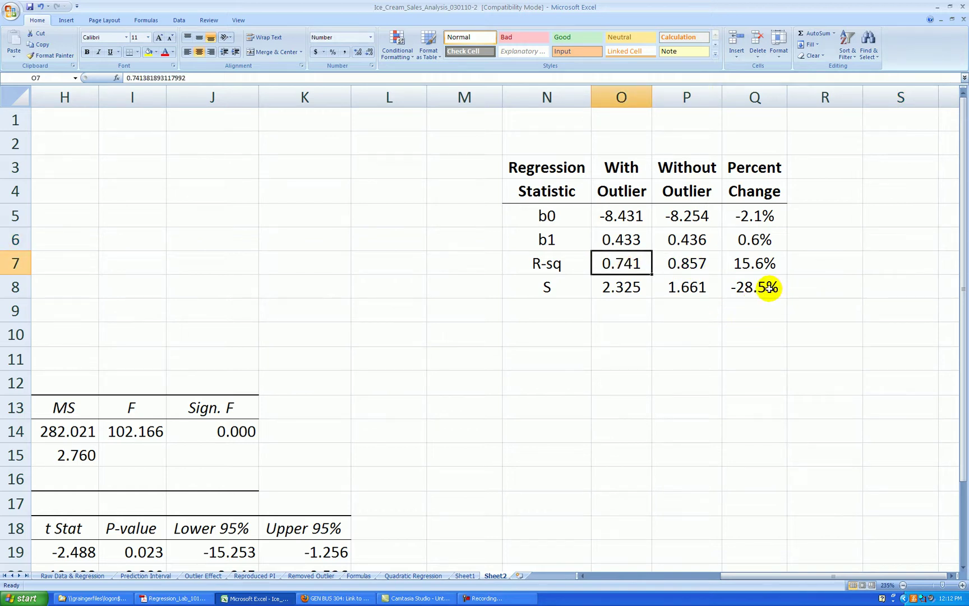
{"action": "left_click", "coordinate": [852, 281]}
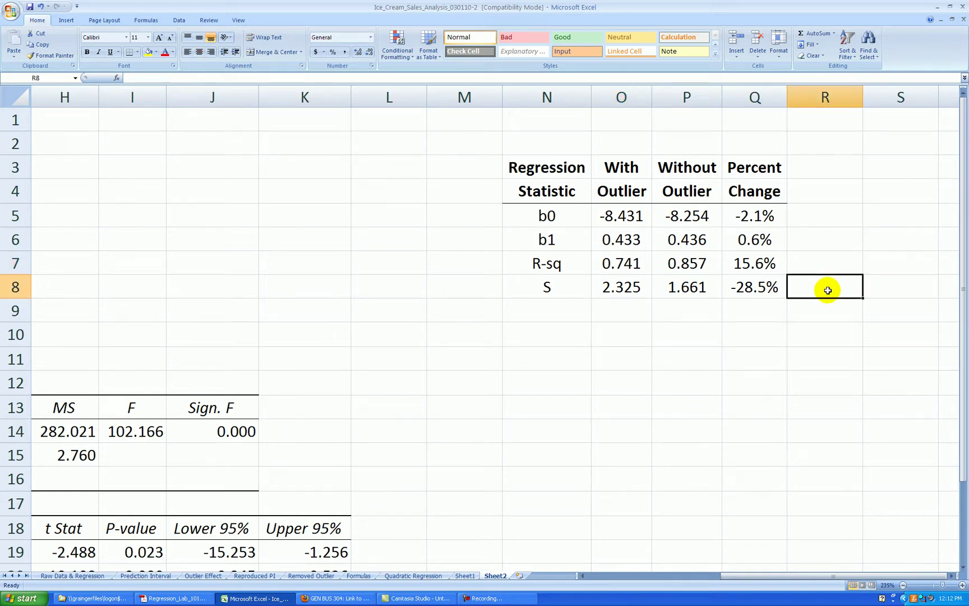